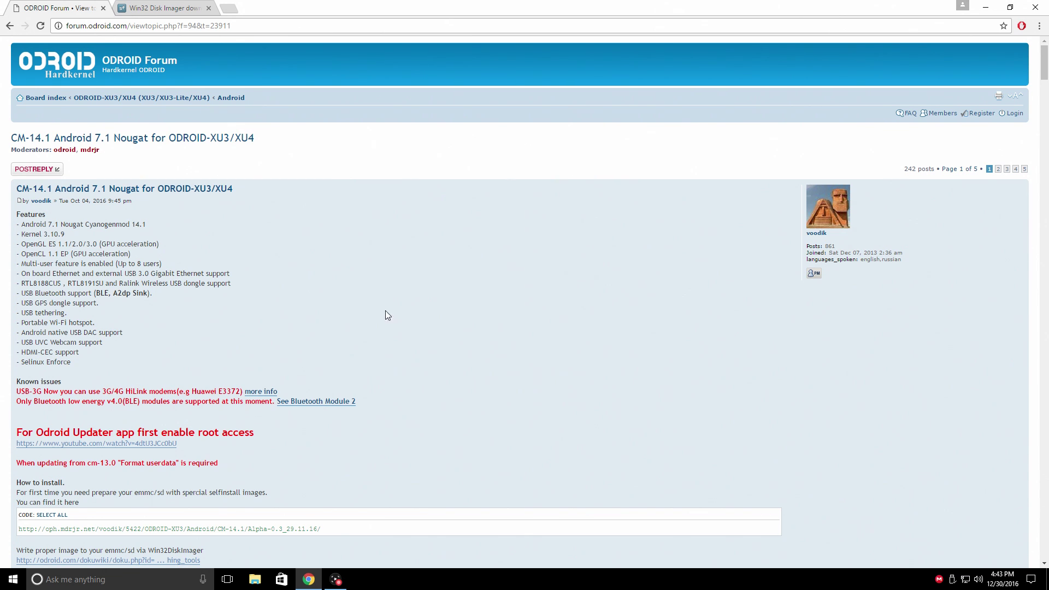
Step: Select the oph.mdrjr.net Alpha-0.3_29.11.16 URL in the forum's code box and open it in a new tab
scroll(309, 276, down, 3)
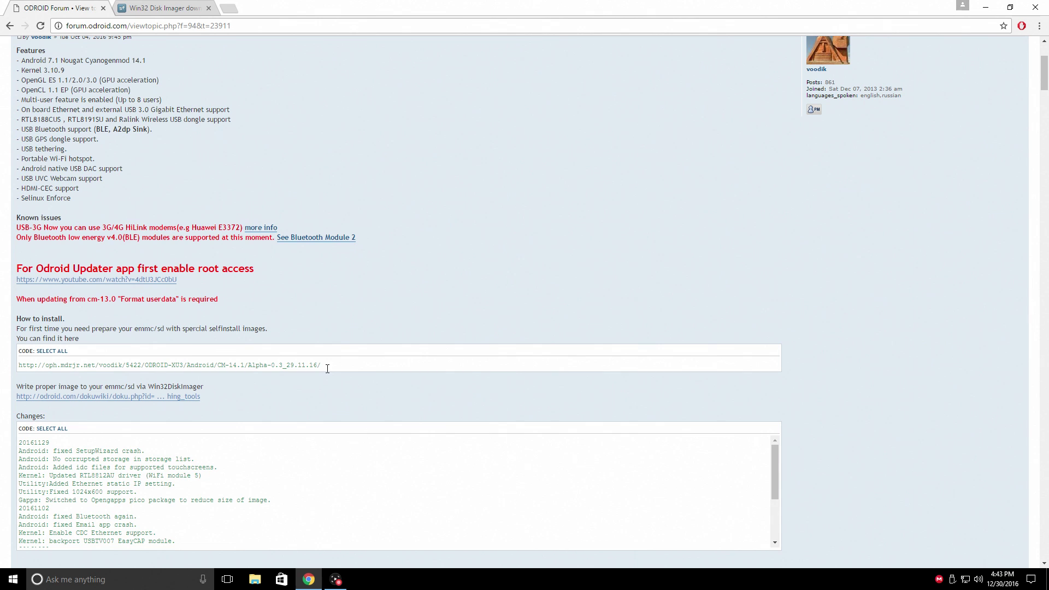
drag(327, 369, 204, 351)
drag(19, 365, 322, 369)
right_click(319, 369)
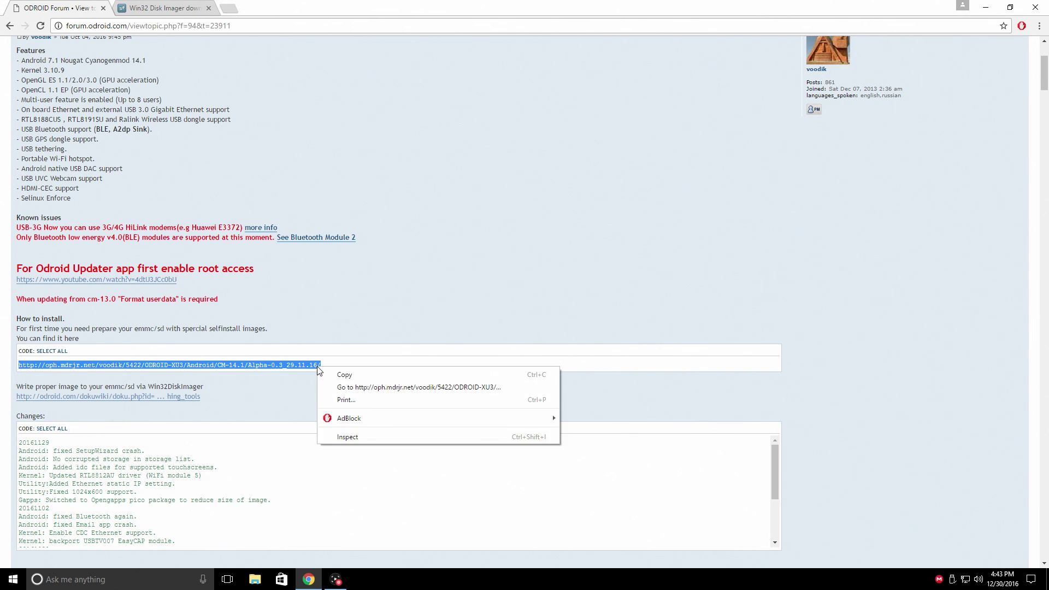
click(379, 387)
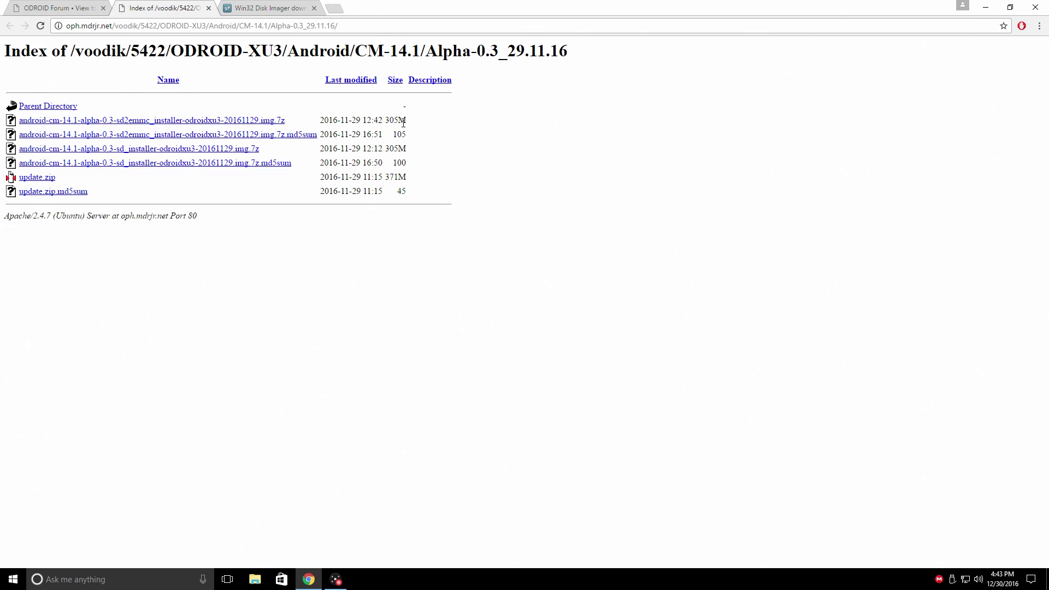
Step: Download the sd2emmc_installer .img.7z archive, view the Win32 Disk Imager page, then minimise Chrome
click(222, 120)
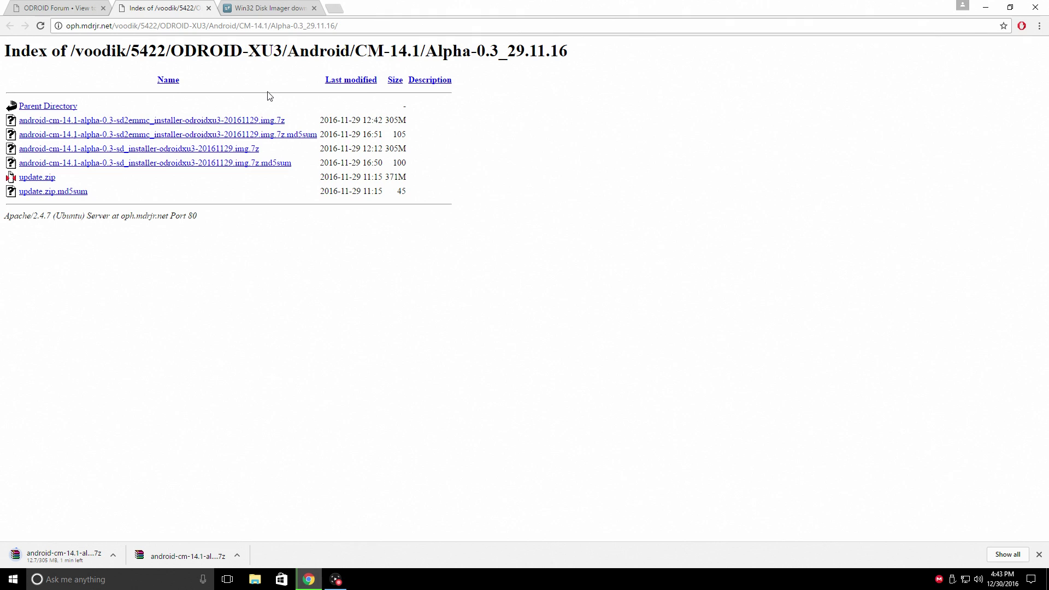
click(255, 6)
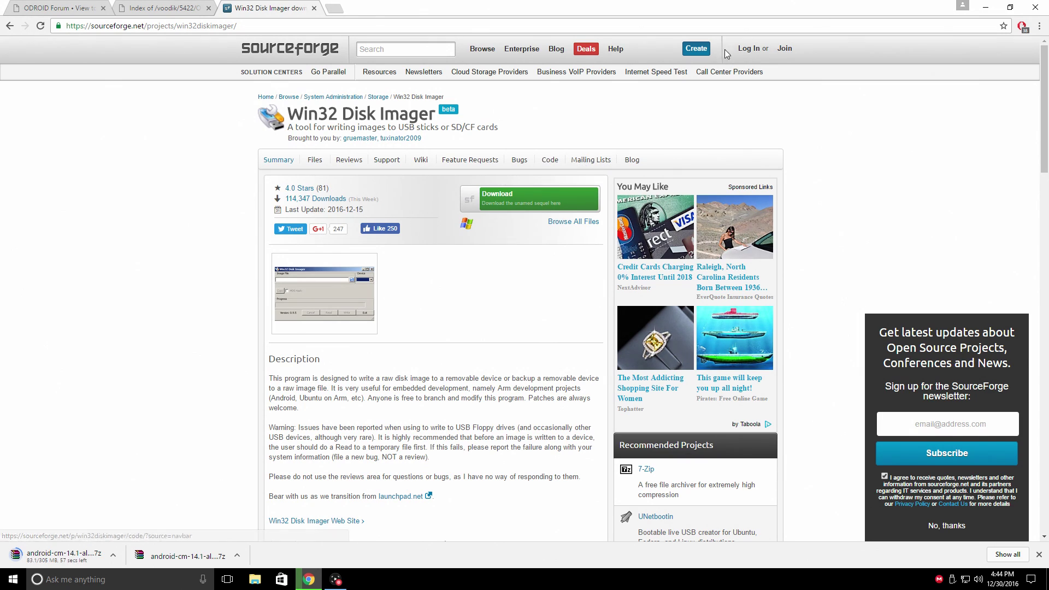
click(985, 7)
Step: Extract the android-cm-14.1-alpha-0.3 archive to its own folder in xu4 android and open that folder
double_click(572, 152)
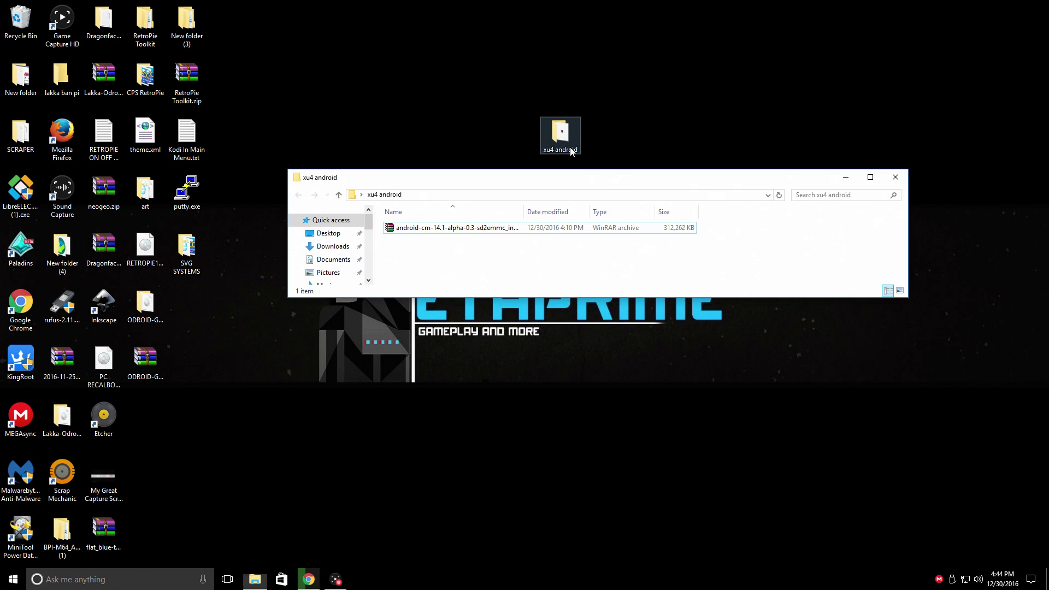
click(422, 237)
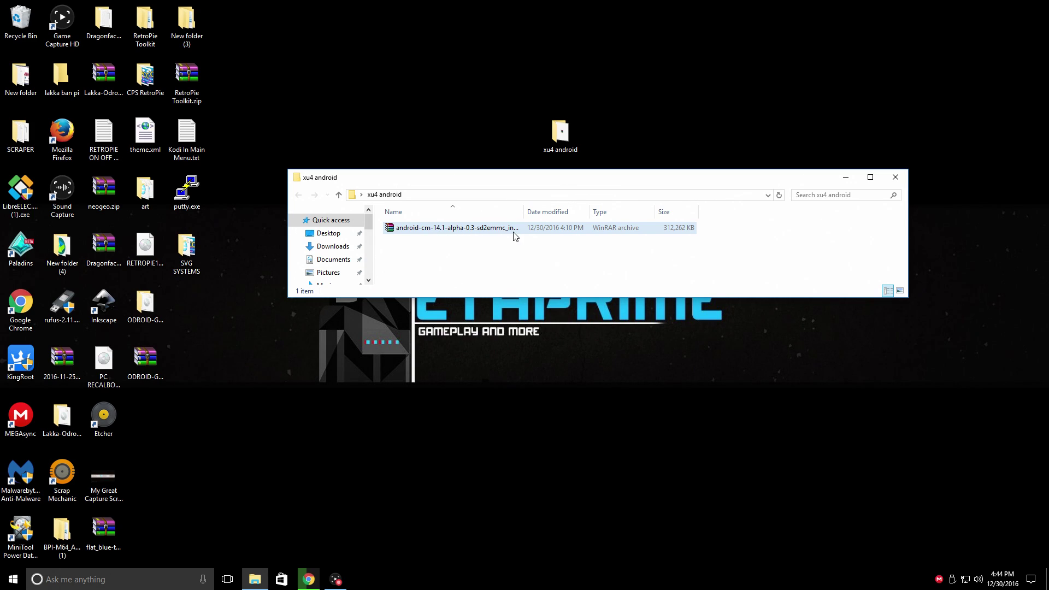
right_click(650, 226)
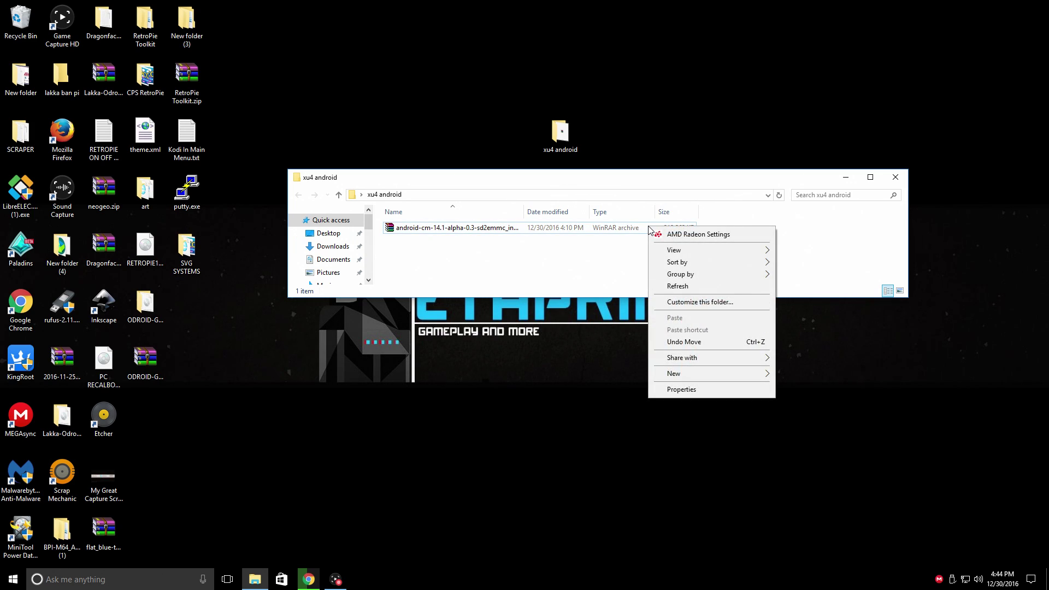
click(628, 227)
right_click(614, 227)
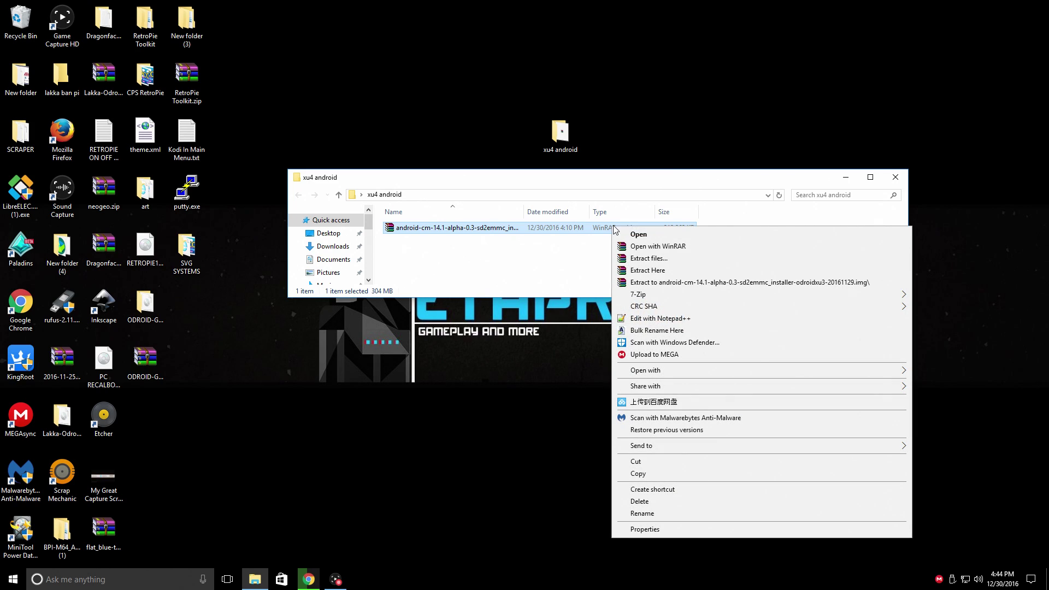
click(691, 282)
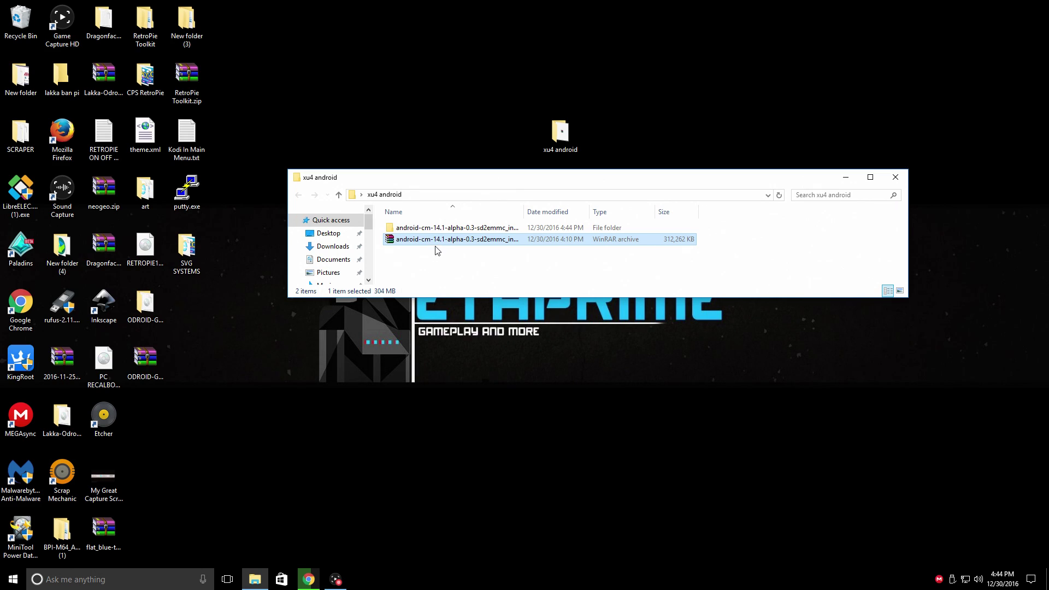
double_click(444, 228)
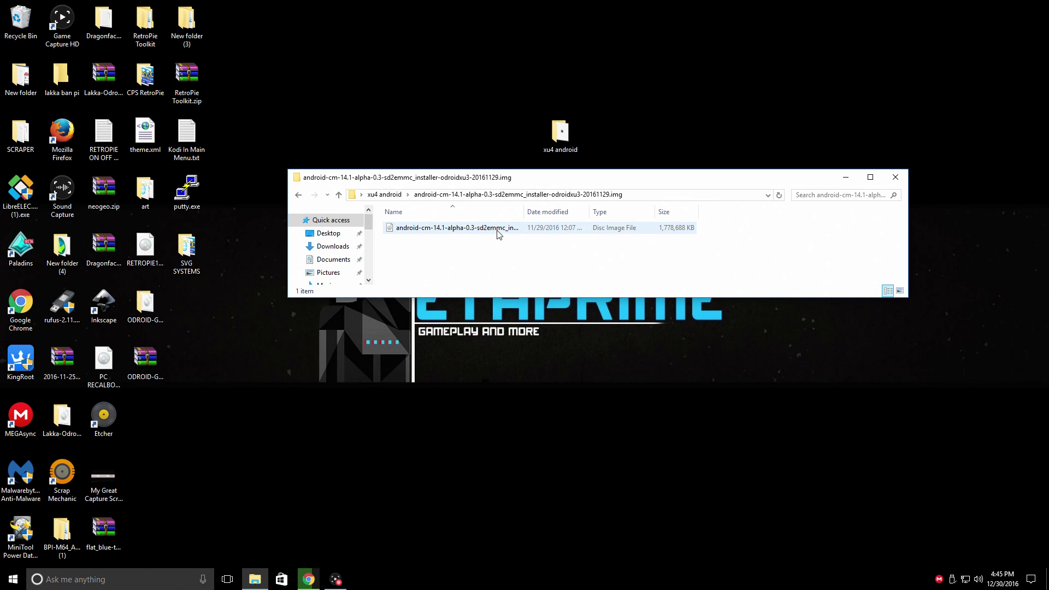
key(super+s)
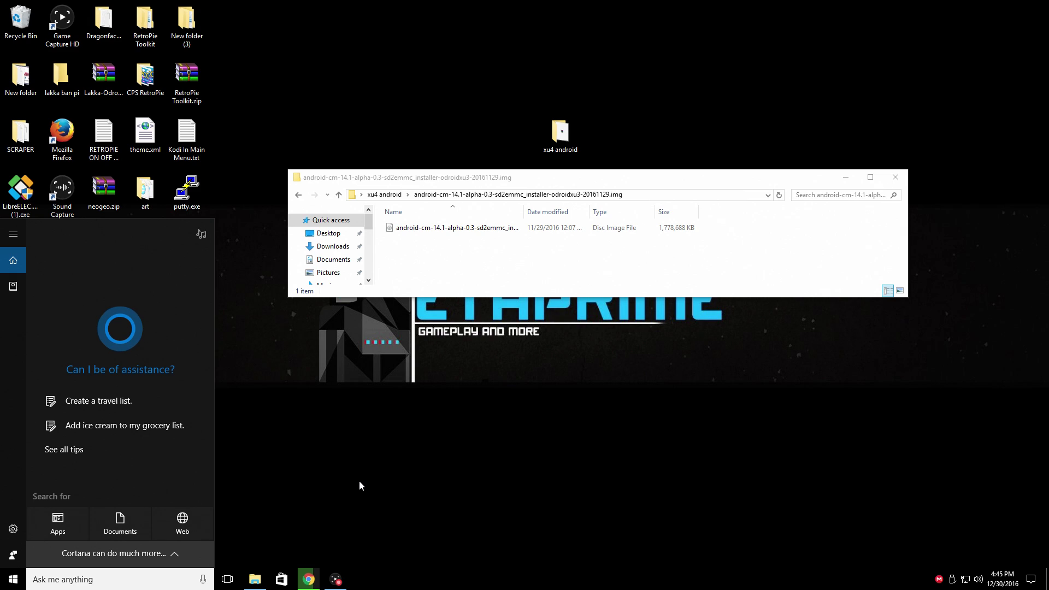
Step: Launch Win32 Disk Imager by searching 'win', then bring up the empty 32GB (D:) drive window
text(win)
key(Return)
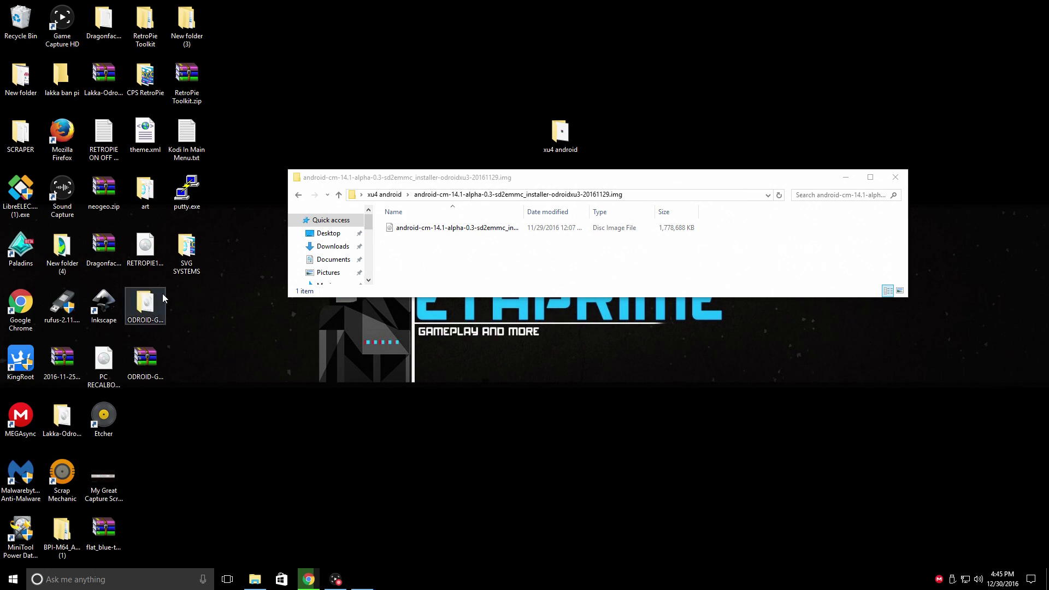
click(846, 177)
drag(546, 233, 559, 214)
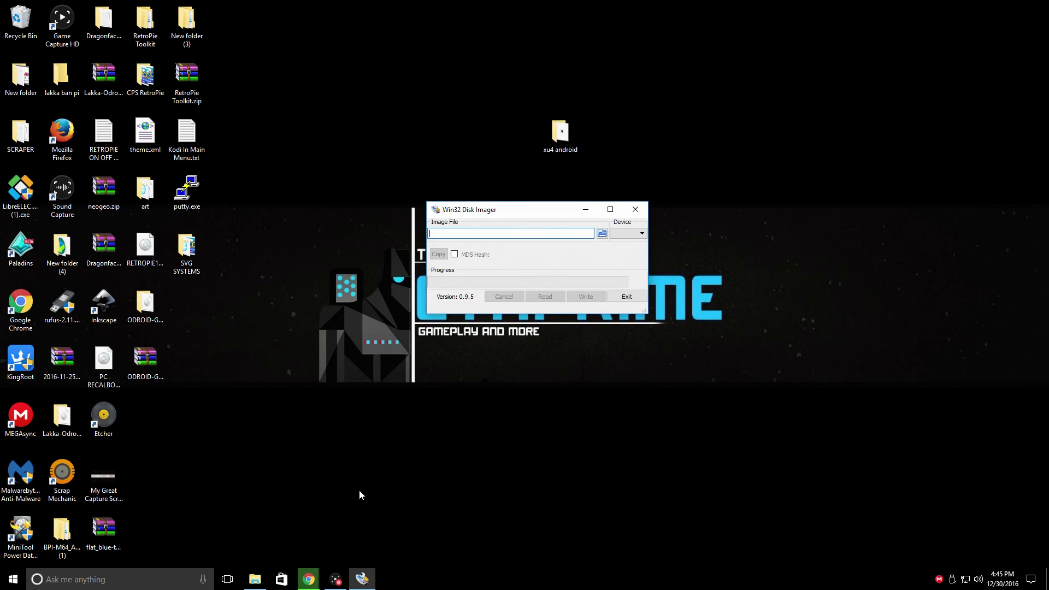
click(255, 579)
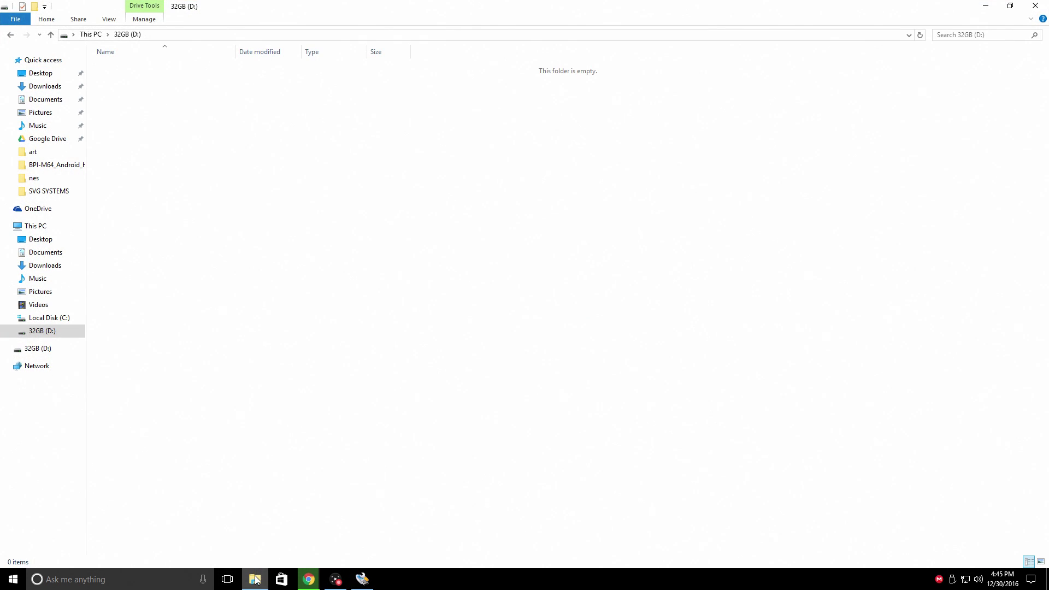
Step: Confirm in its Properties that 32GB (D:) is a 29.7 GB FAT32 removable disk, then close File Explorer
right_click(48, 333)
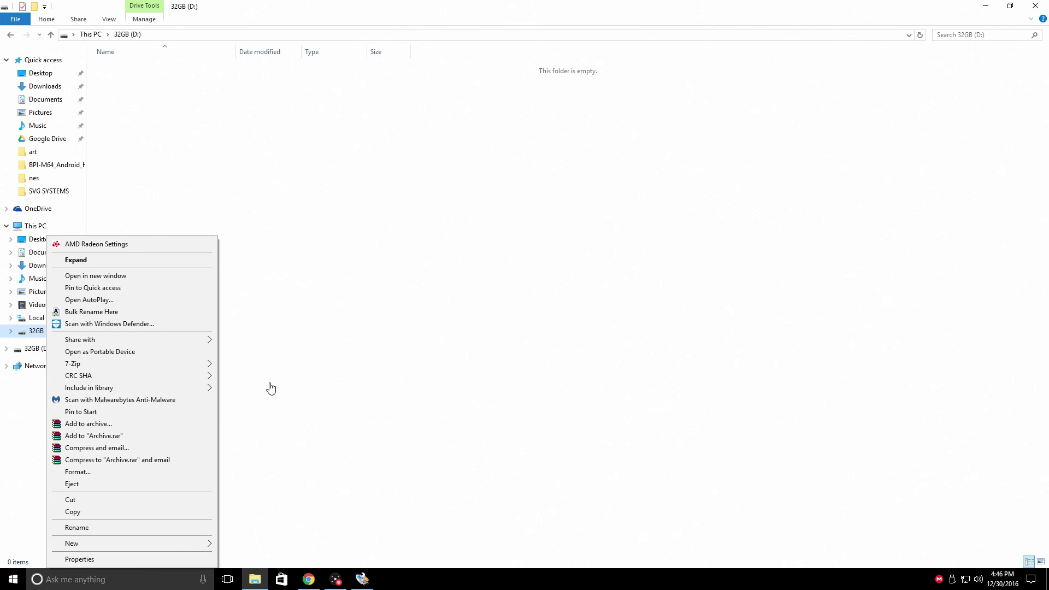
click(79, 560)
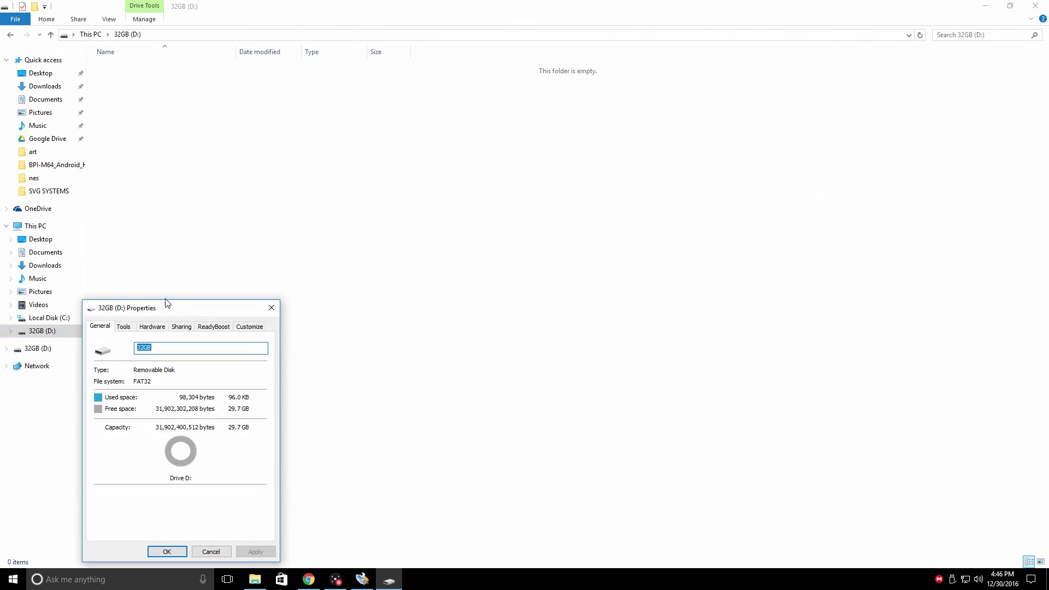
drag(177, 310, 279, 210)
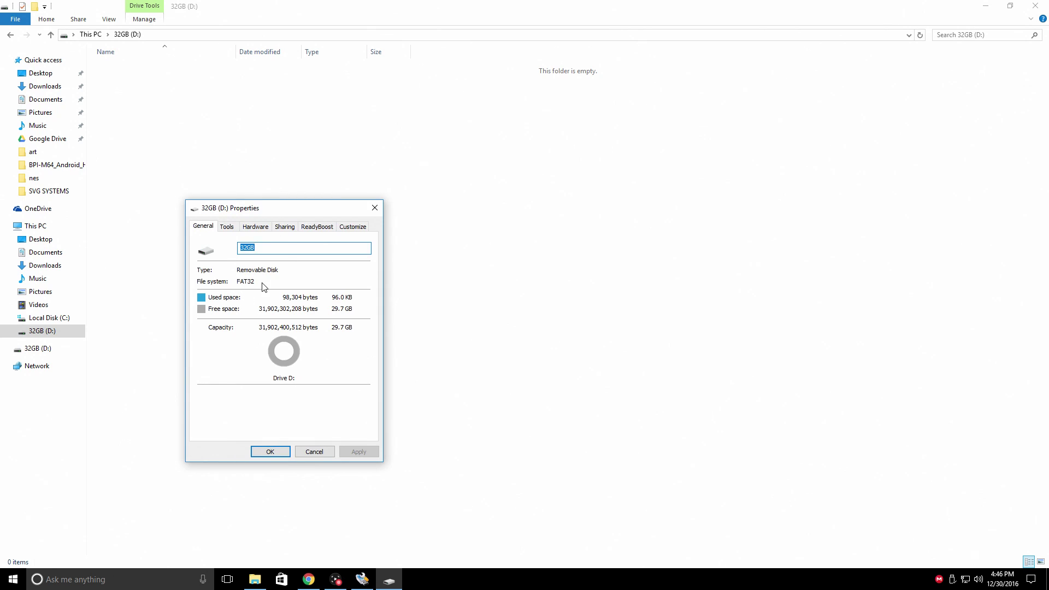
click(374, 208)
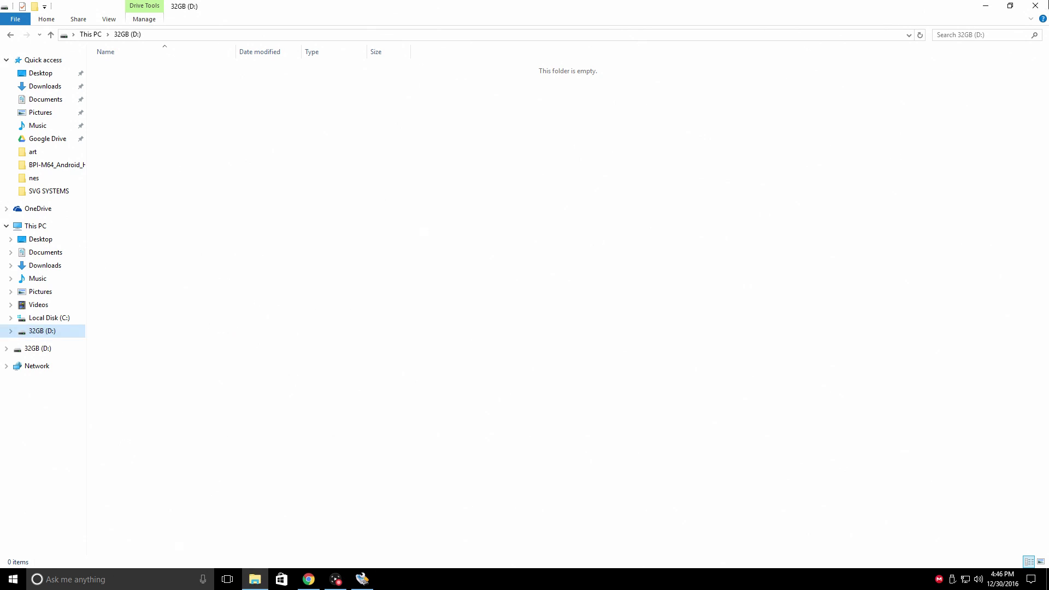
click(1035, 6)
click(630, 228)
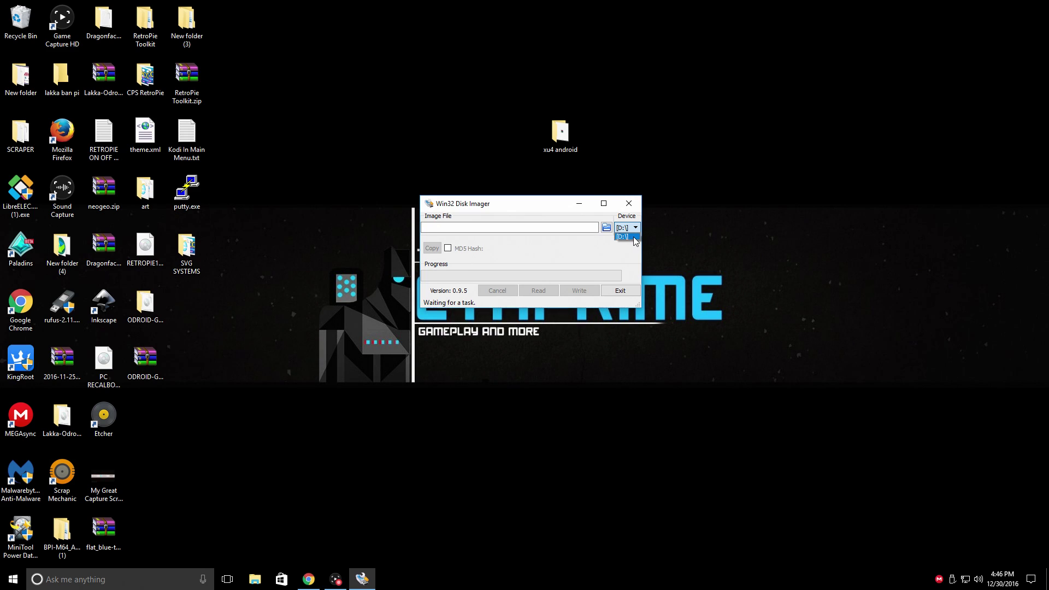
Step: Target device D: and load android-cm-14.1-alpha-0.3-sd2emmc_installer-odroidxu3-20161129.img from the xu4 android folder
click(623, 237)
click(606, 227)
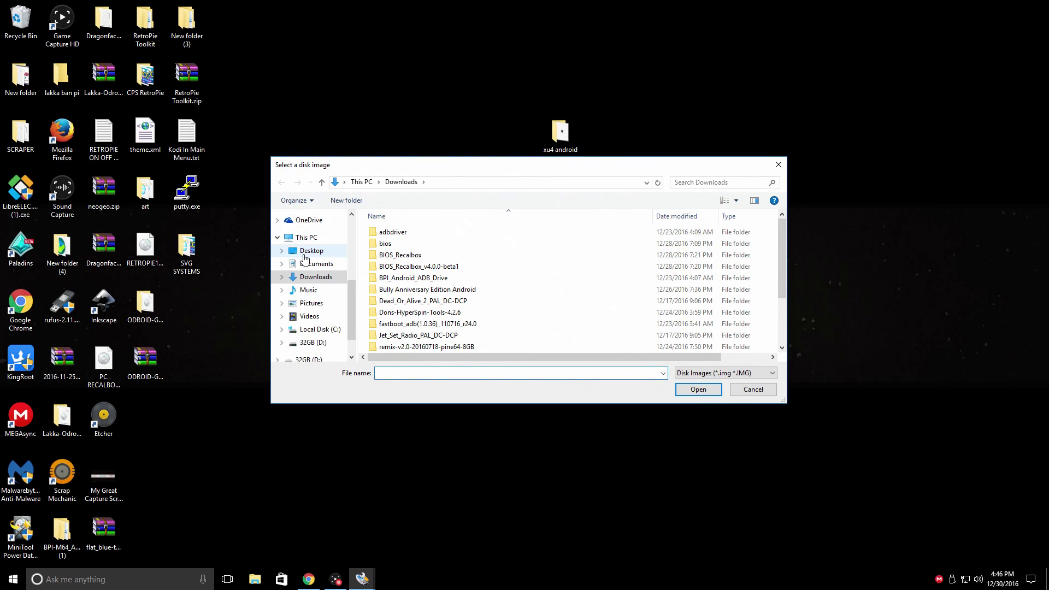
click(298, 250)
scroll(441, 305, down, 2)
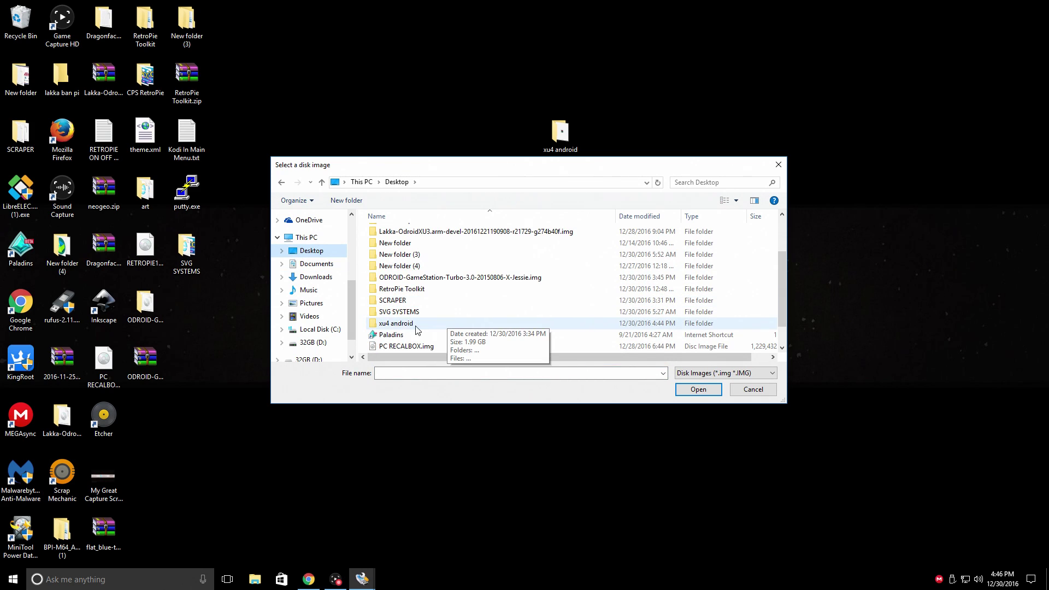
double_click(394, 324)
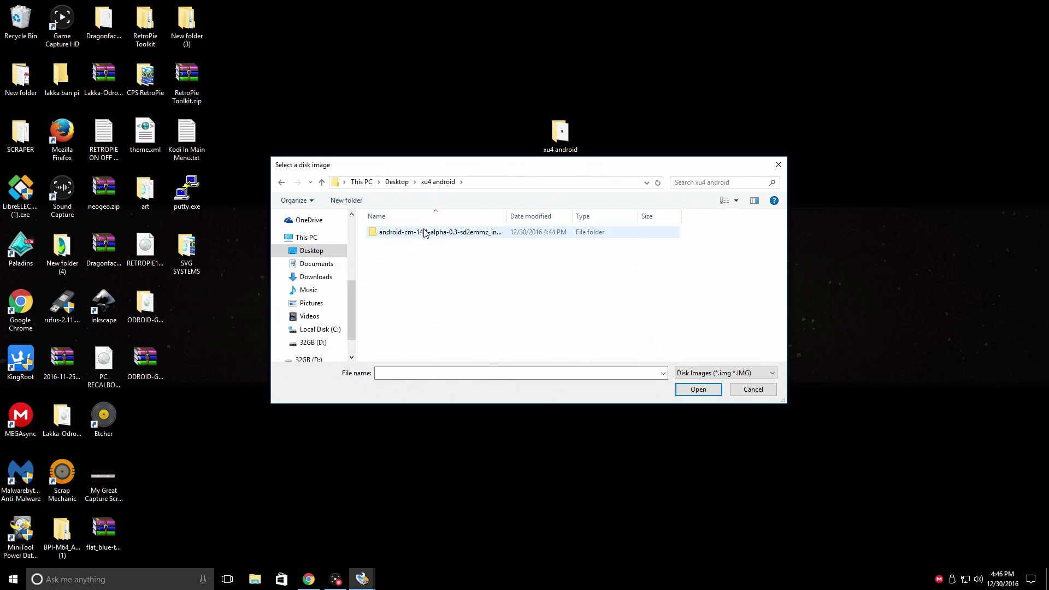
double_click(400, 238)
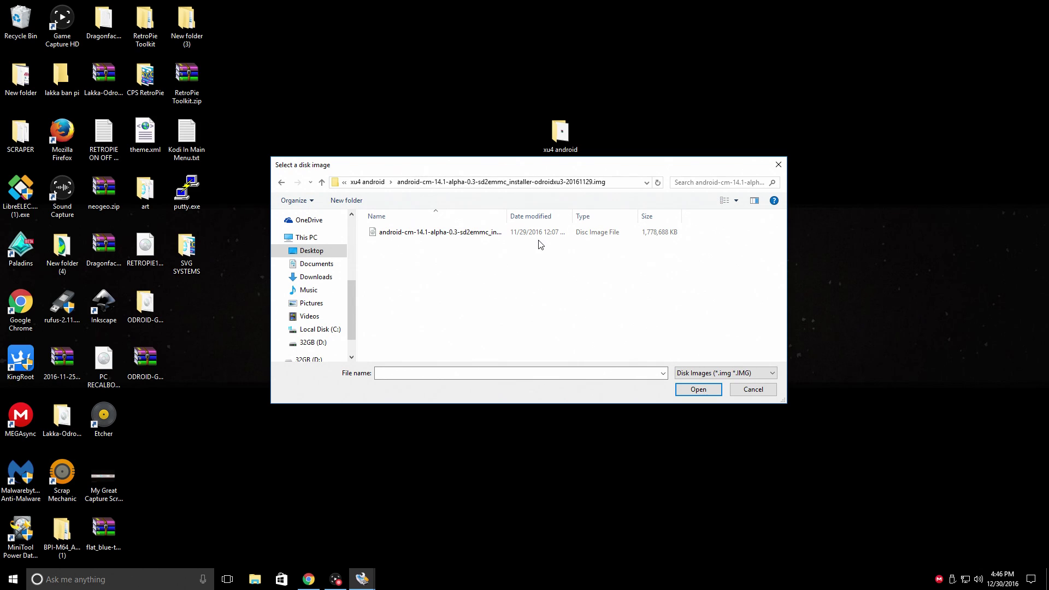
double_click(618, 238)
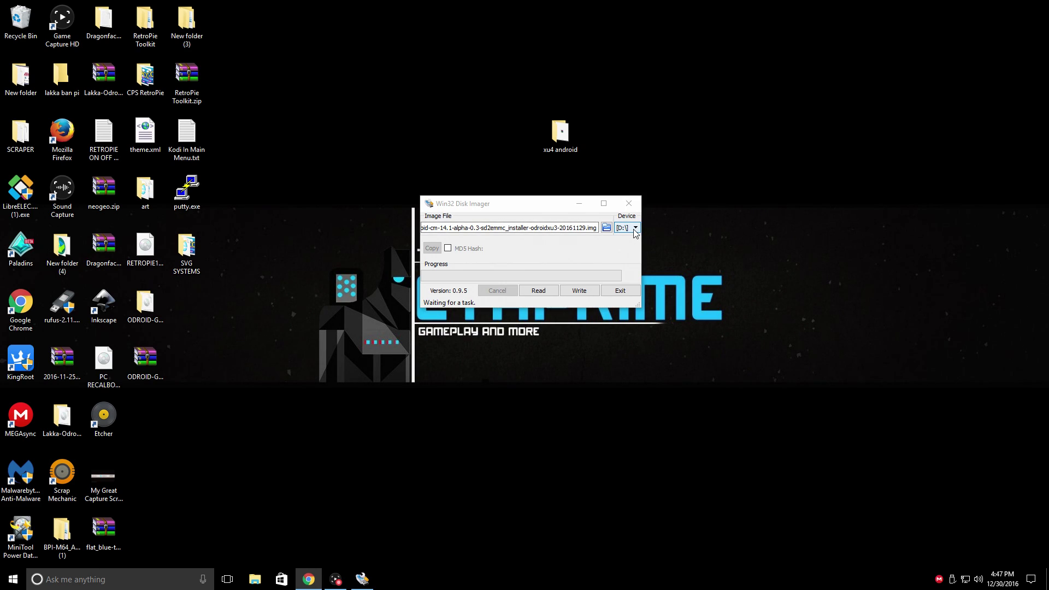
Step: Write the image to the 32GB D: card, accepting the overwrite warning
click(578, 291)
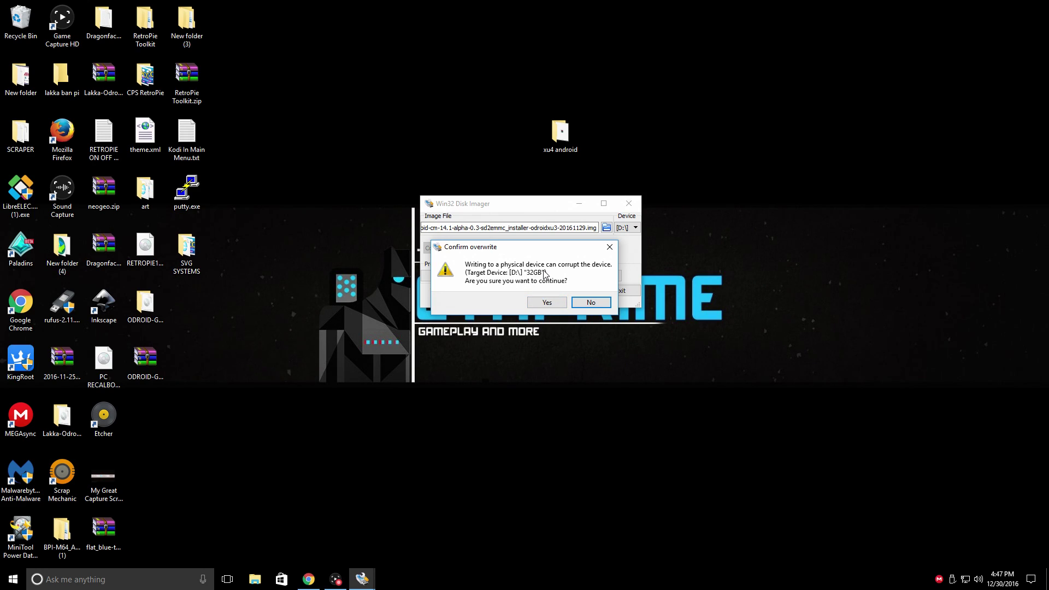
click(541, 303)
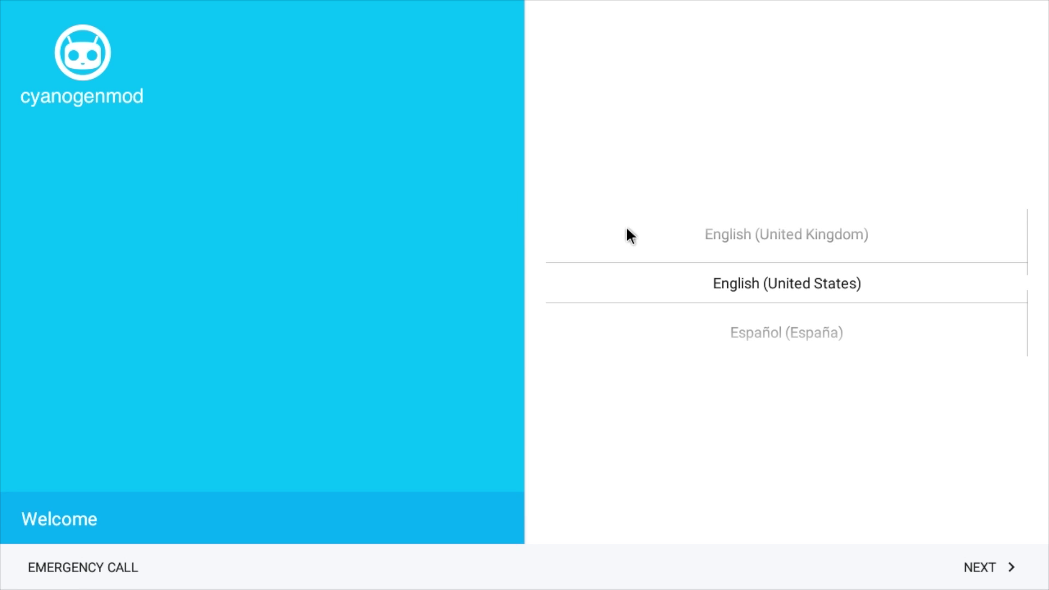
Step: Keep English (United States), skip the Wi-Fi step anyway, and move on to the Google account step
click(989, 575)
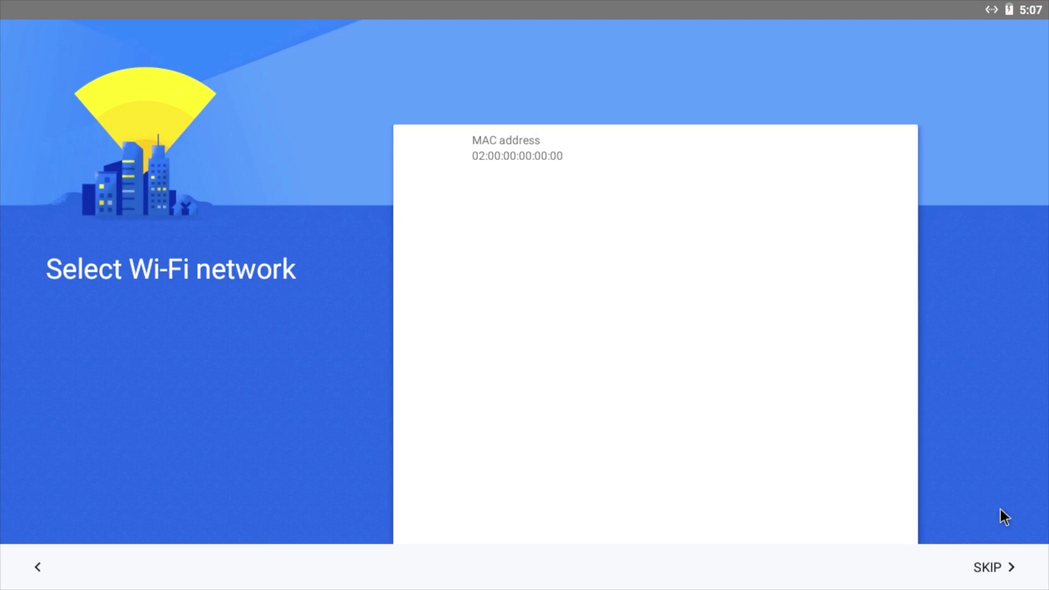
click(991, 567)
click(780, 279)
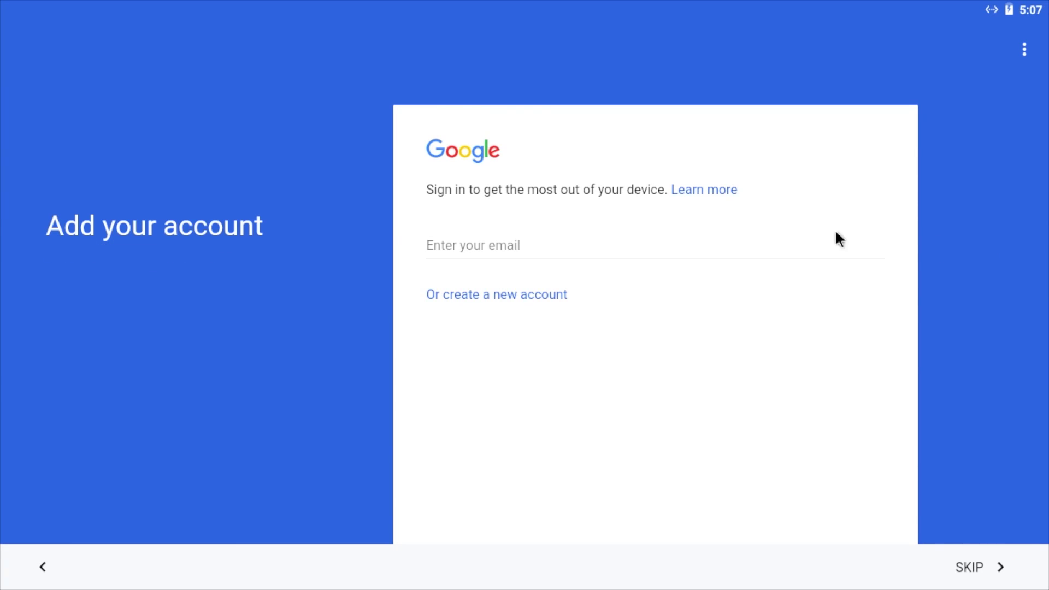
click(691, 250)
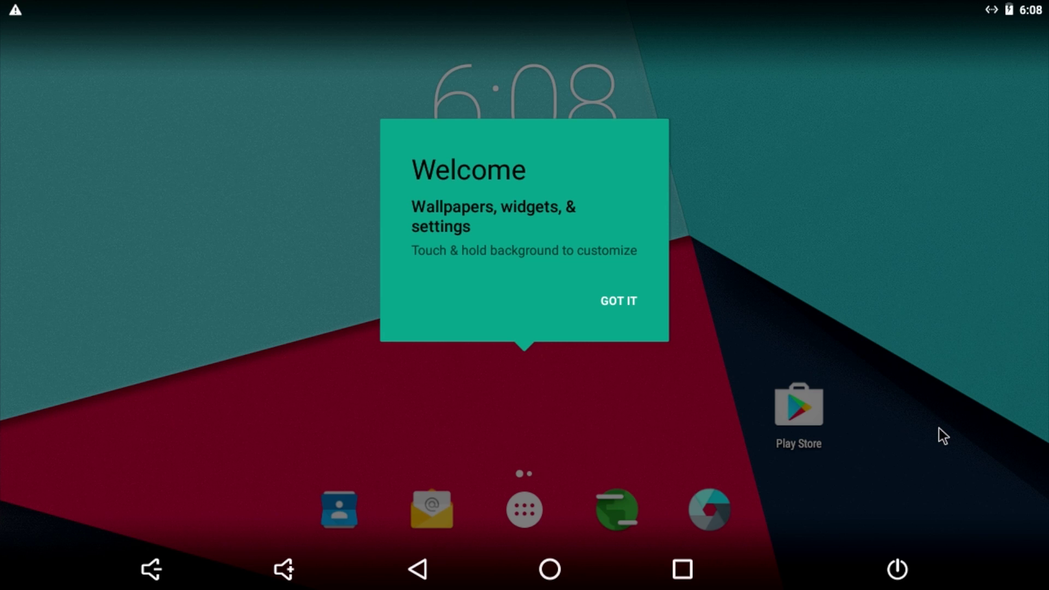
Step: Dismiss the home-screen GOT IT tip and open Settings from the app drawer
click(618, 298)
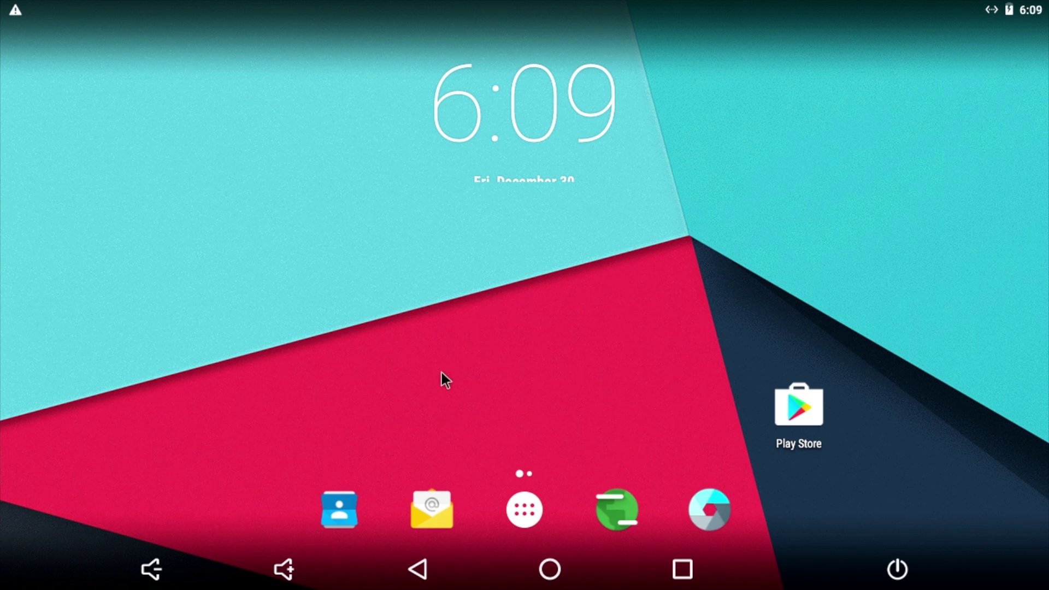
click(514, 520)
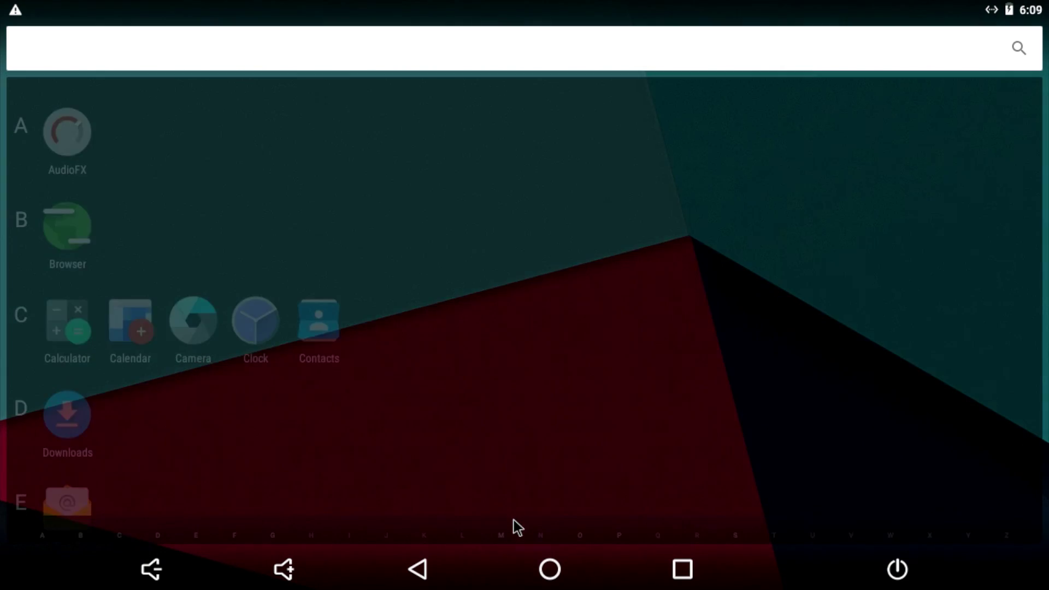
scroll(300, 417, down, 5)
scroll(300, 408, down, 5)
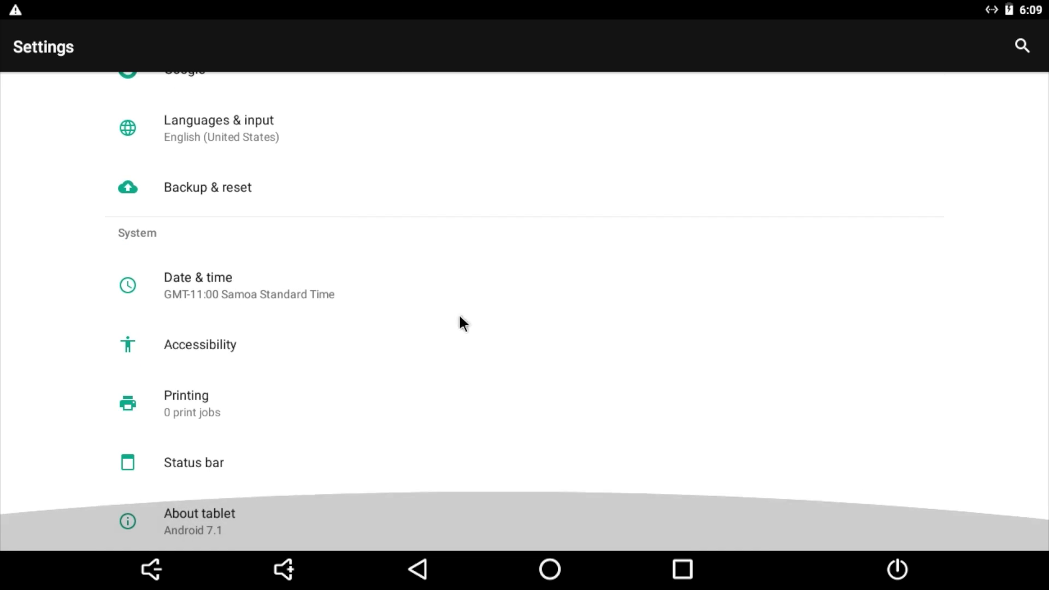
Step: Tap Build number in About tablet repeatedly to unlock developer options
click(232, 523)
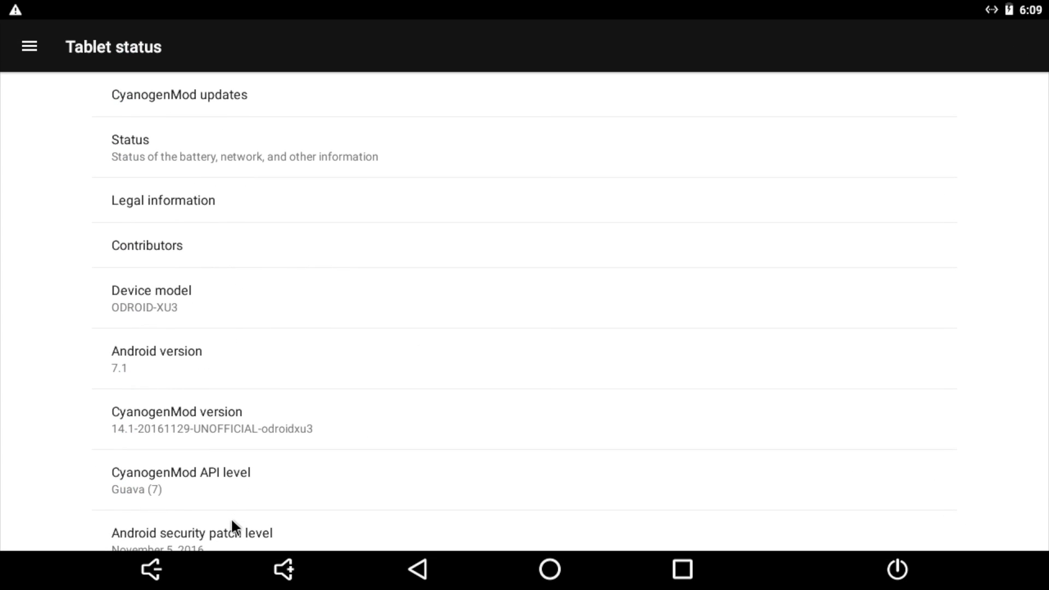
scroll(315, 344, down, 5)
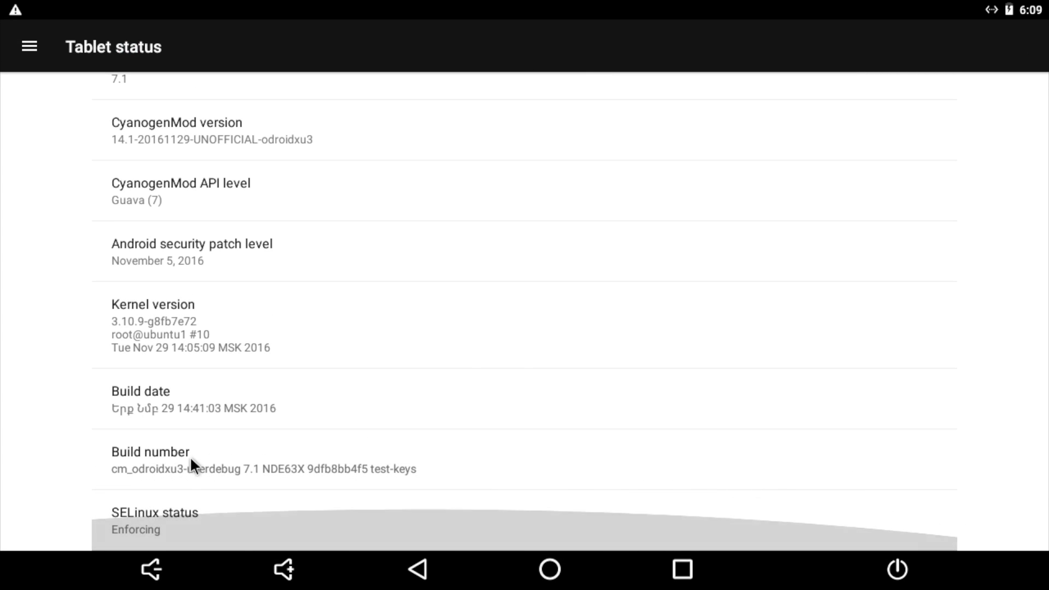
click(153, 452)
double_click(153, 452)
click(153, 452)
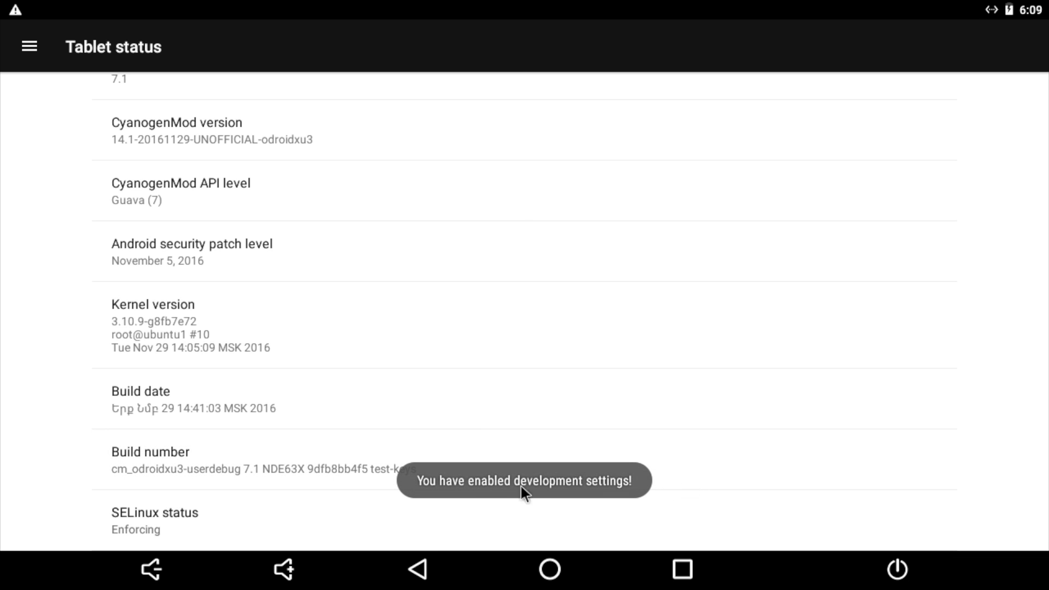
click(28, 48)
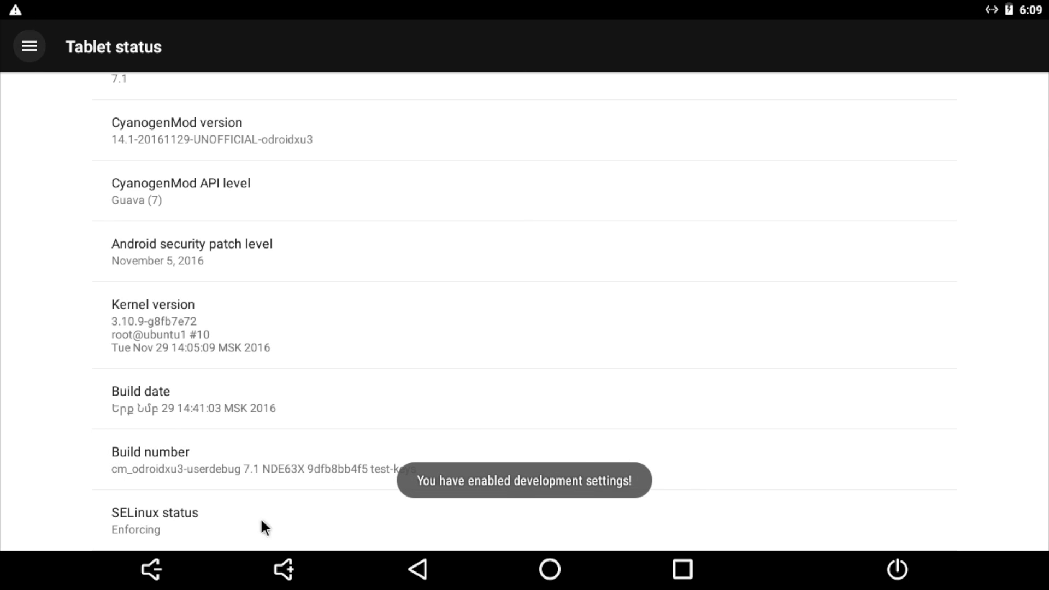
click(429, 568)
Step: Set Developer options Root access to Apps and ADB, confirm, and go to the home screen
scroll(435, 434, down, 2)
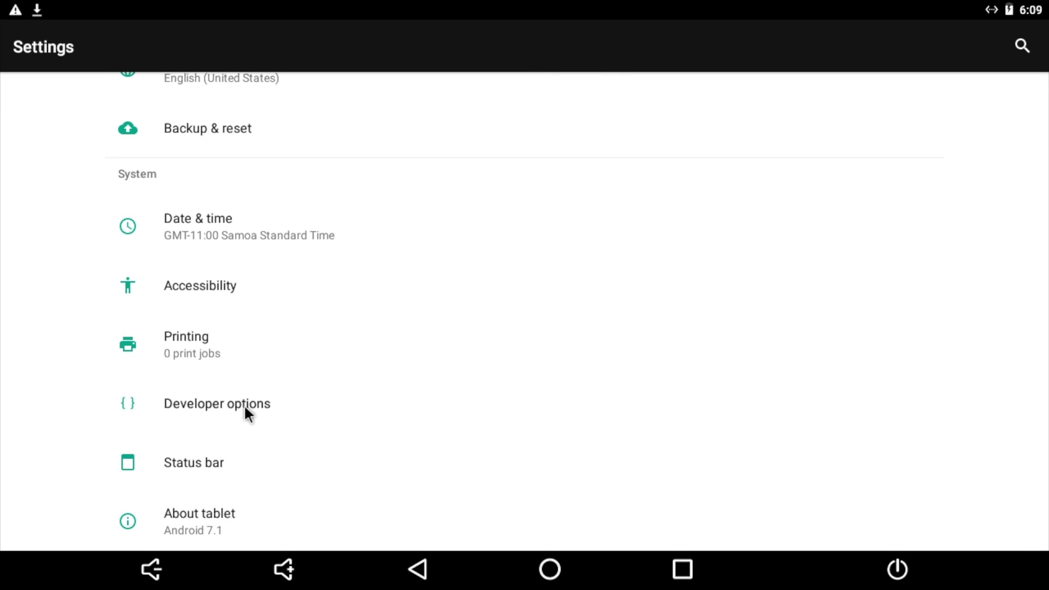
click(245, 409)
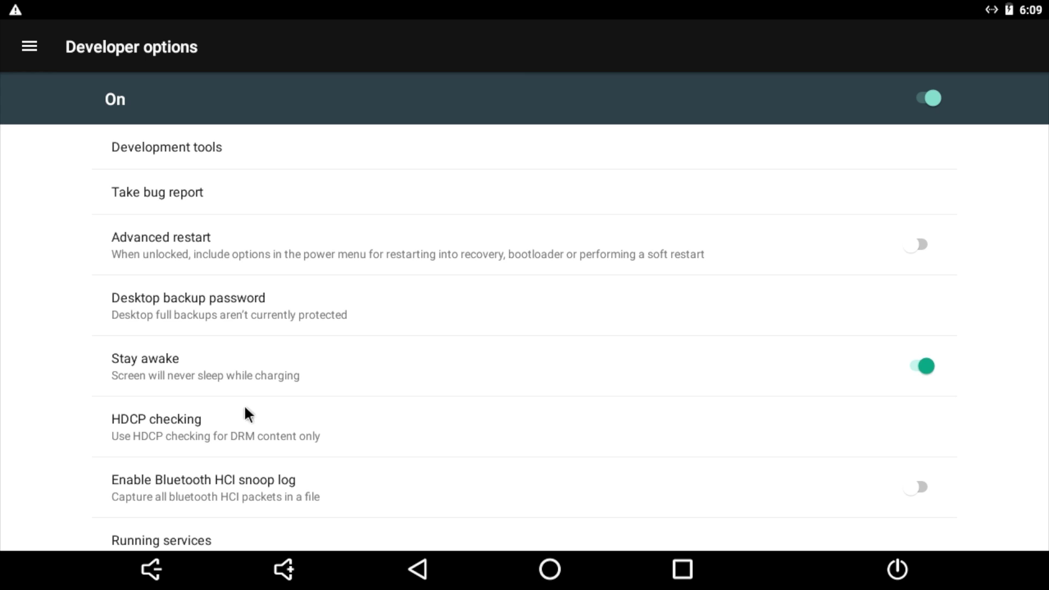
scroll(395, 316, down, 4)
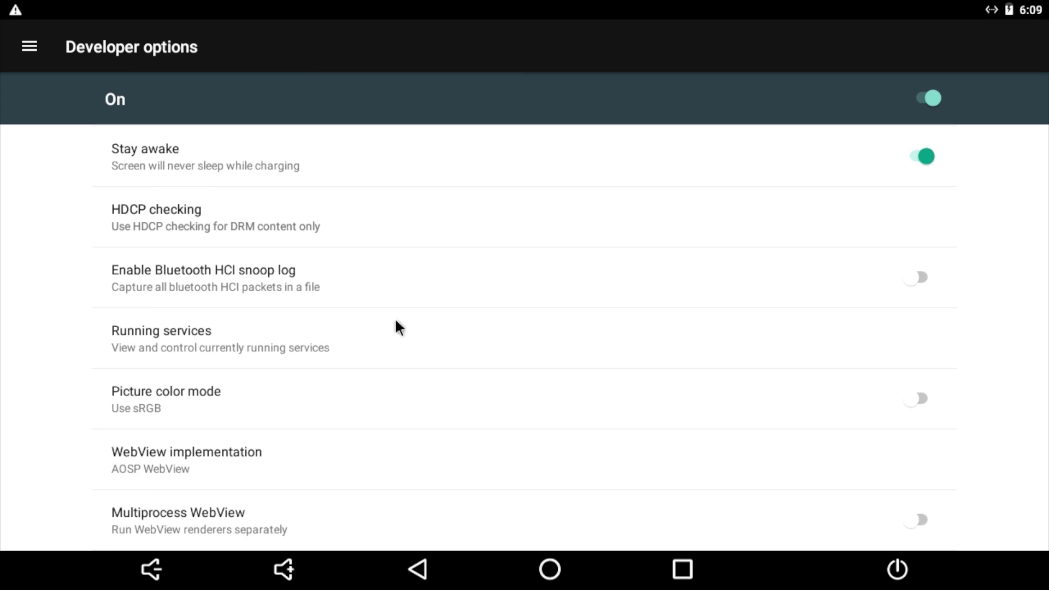
scroll(394, 317, down, 4)
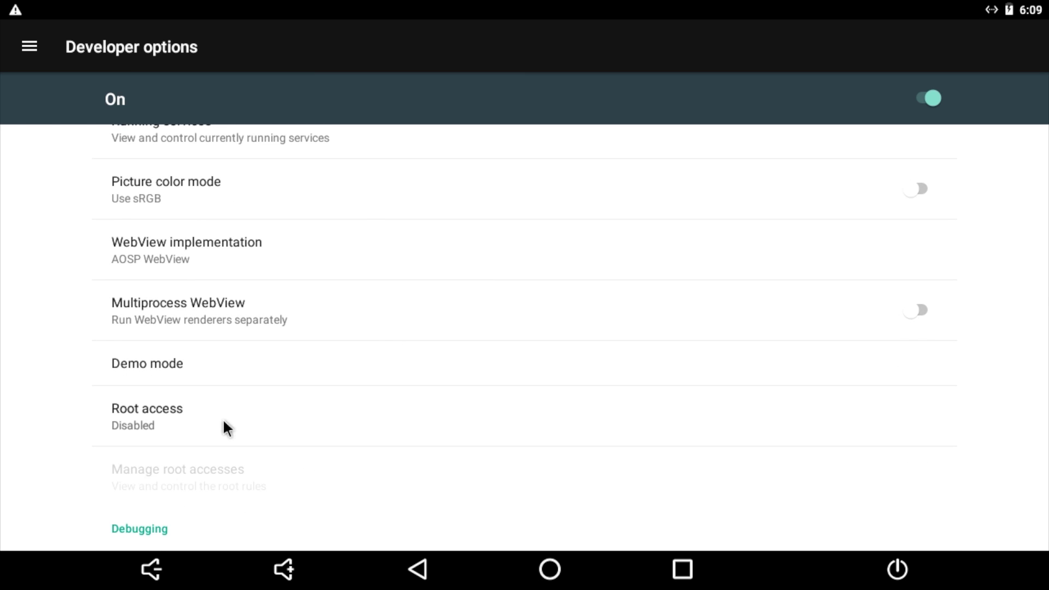
click(141, 417)
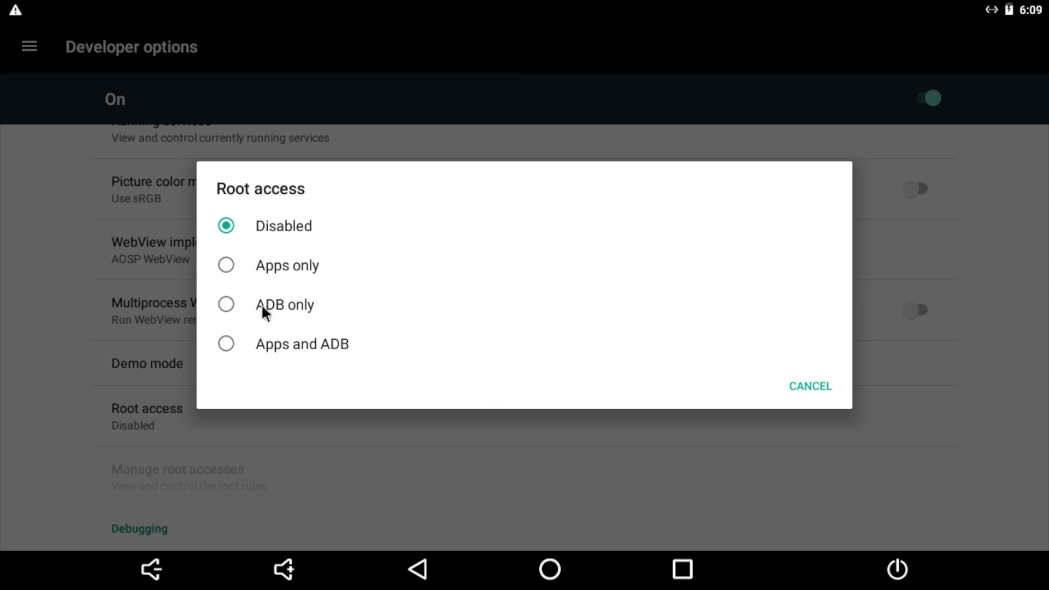
click(226, 343)
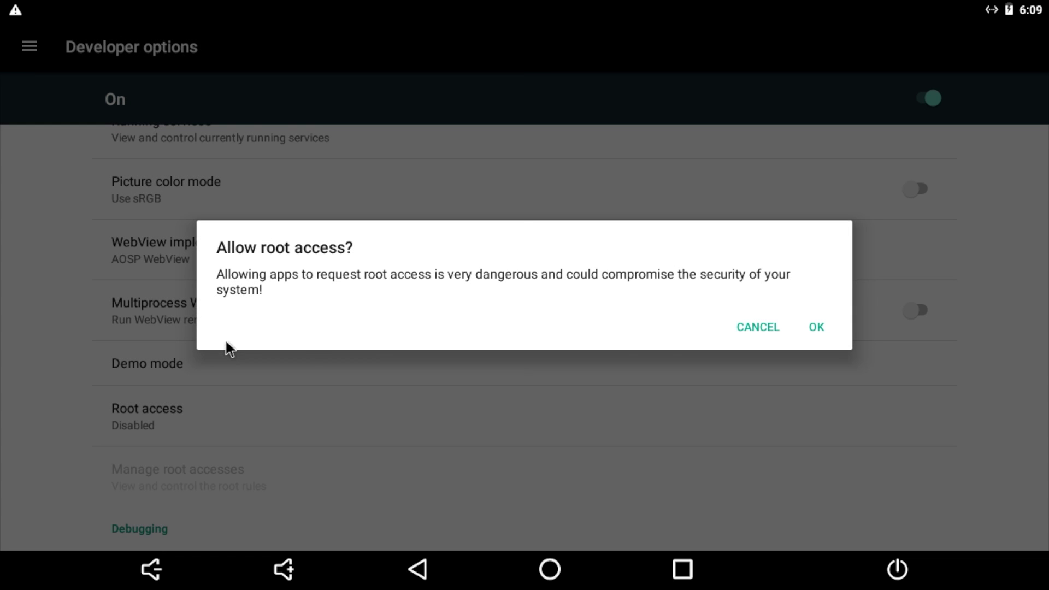
click(813, 327)
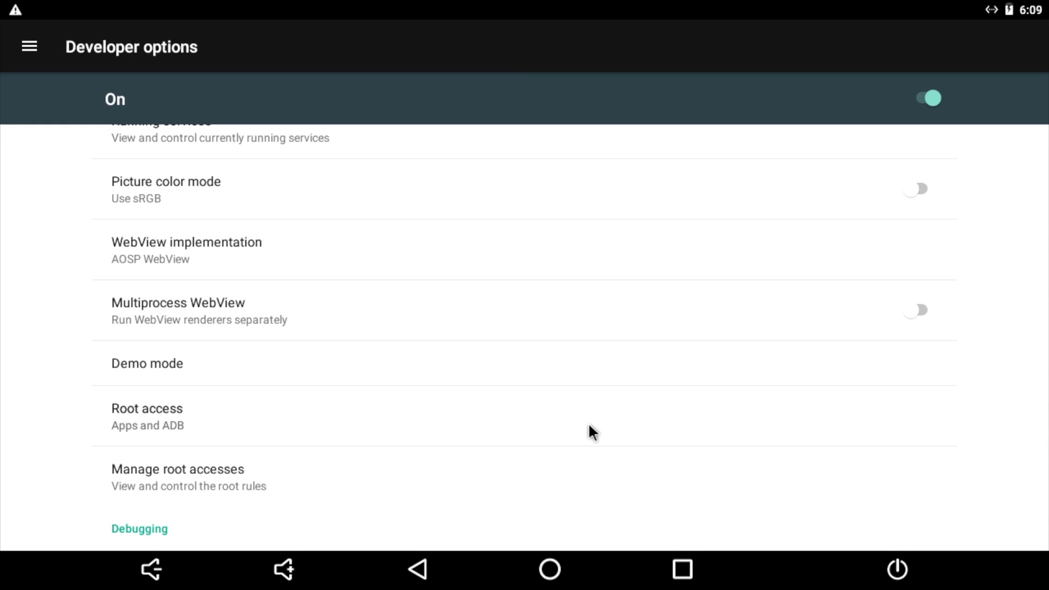
click(548, 571)
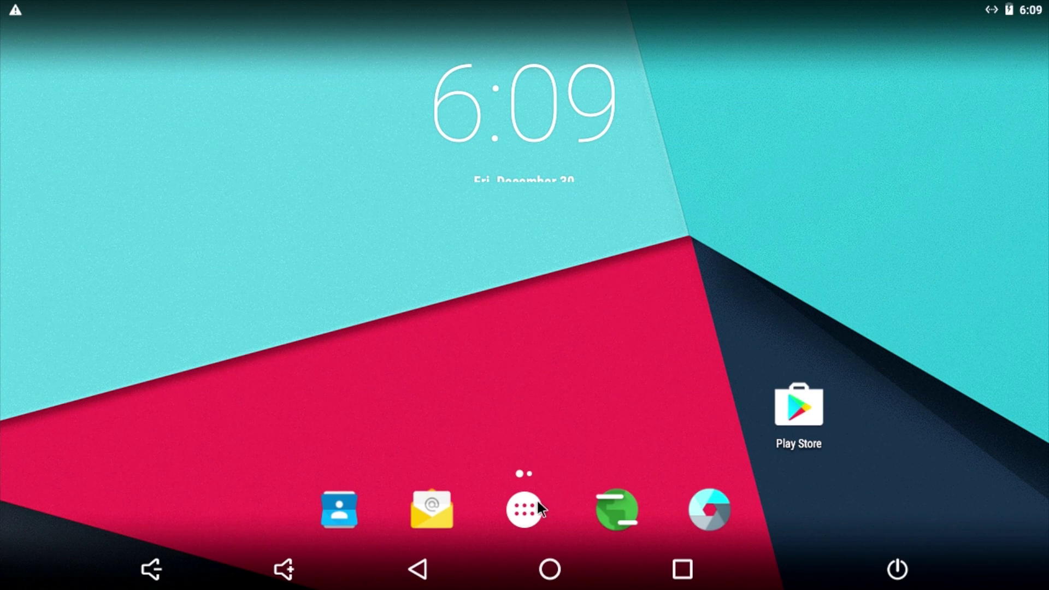
Step: Launch ODROID Utility from the app drawer and allow its root access request
click(523, 510)
scroll(362, 279, down, 10)
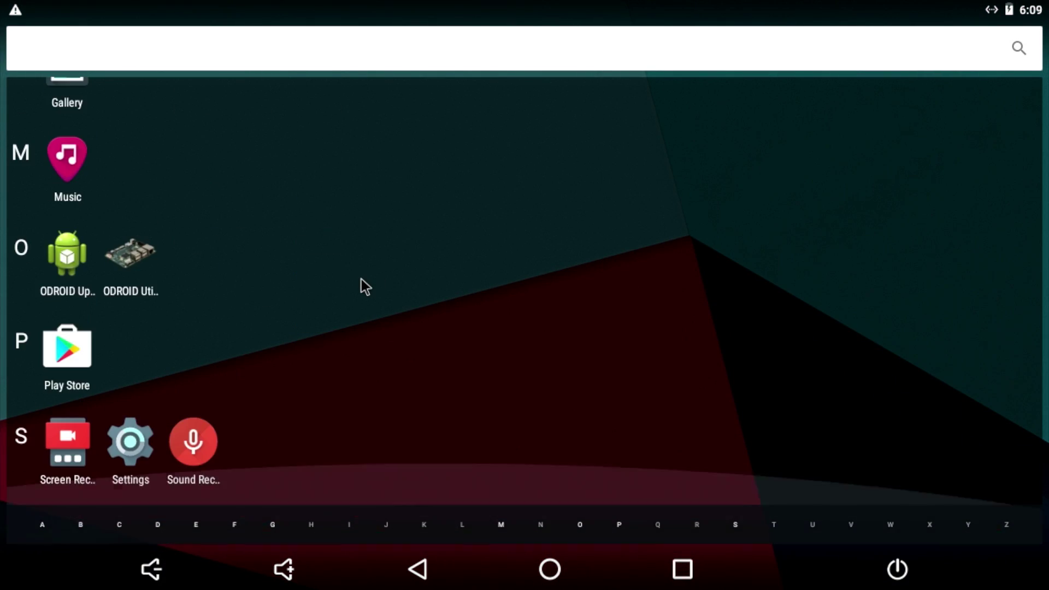
click(120, 284)
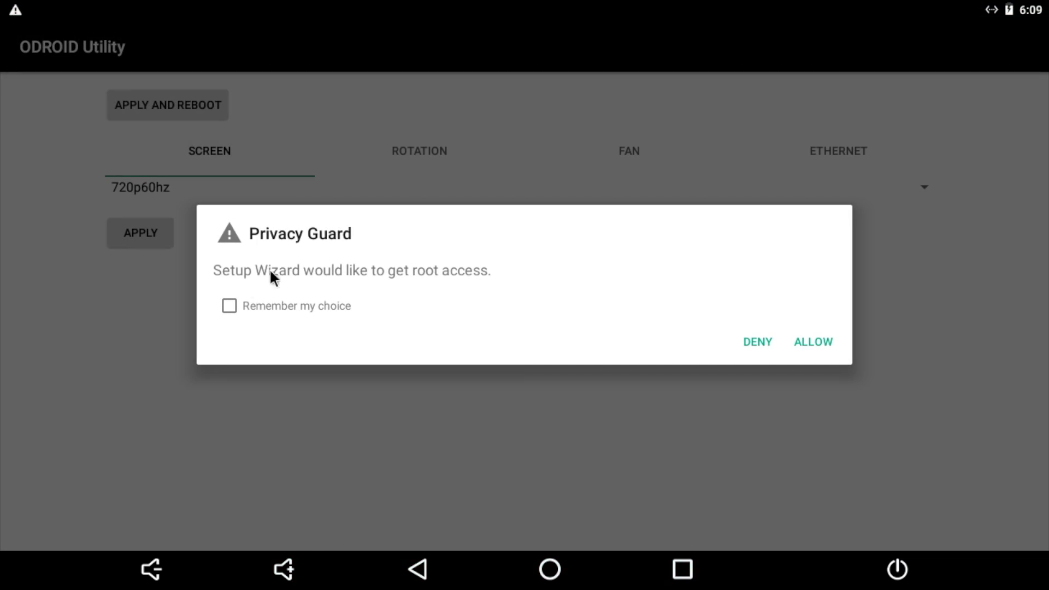
click(813, 342)
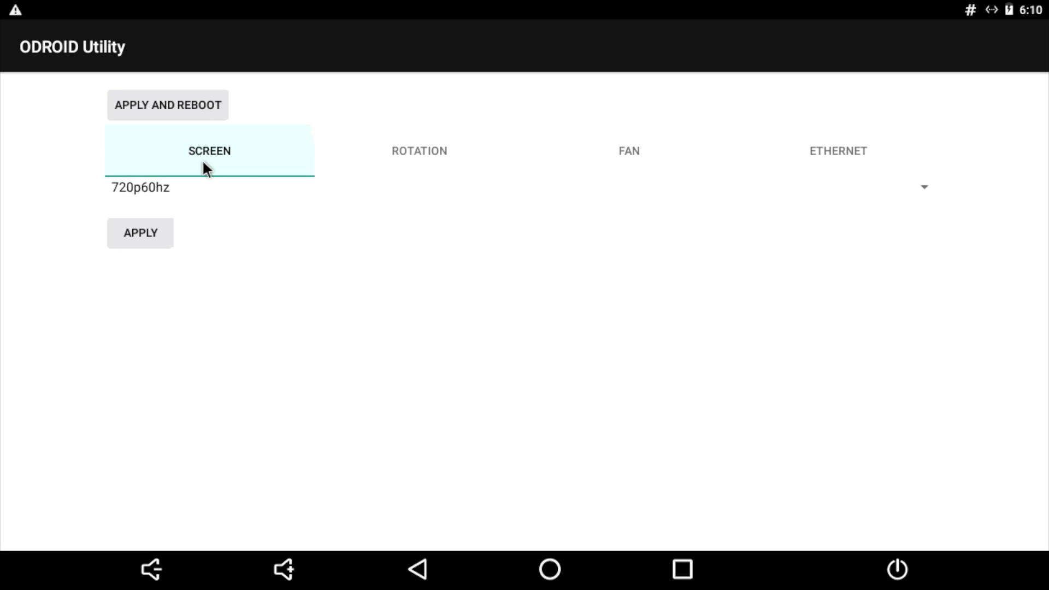
Step: Choose 1080p60hz in the SCREEN resolution dropdown
click(190, 160)
click(159, 190)
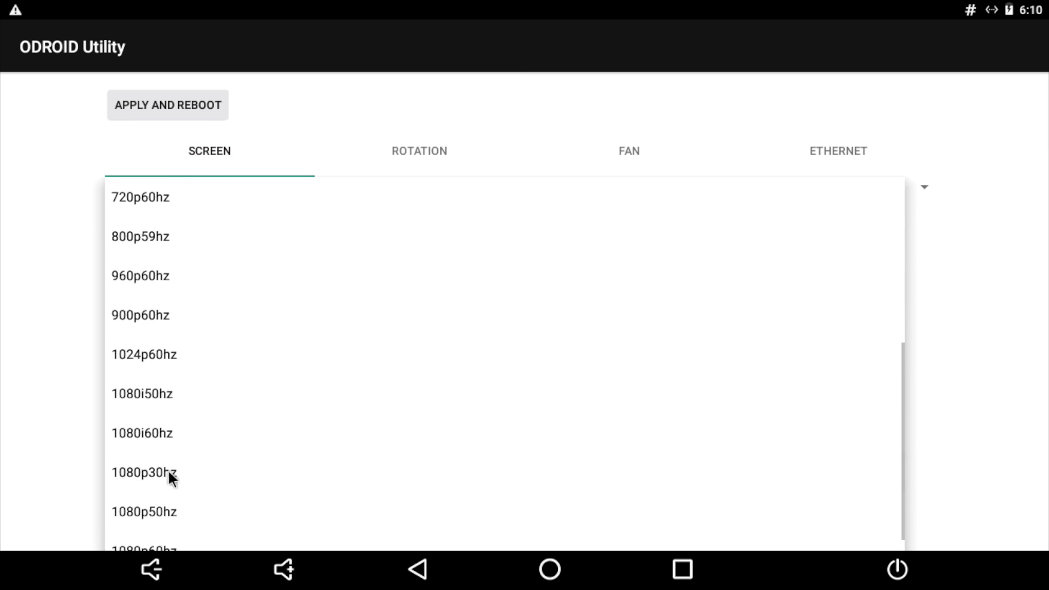
scroll(168, 481, down, 1)
click(154, 528)
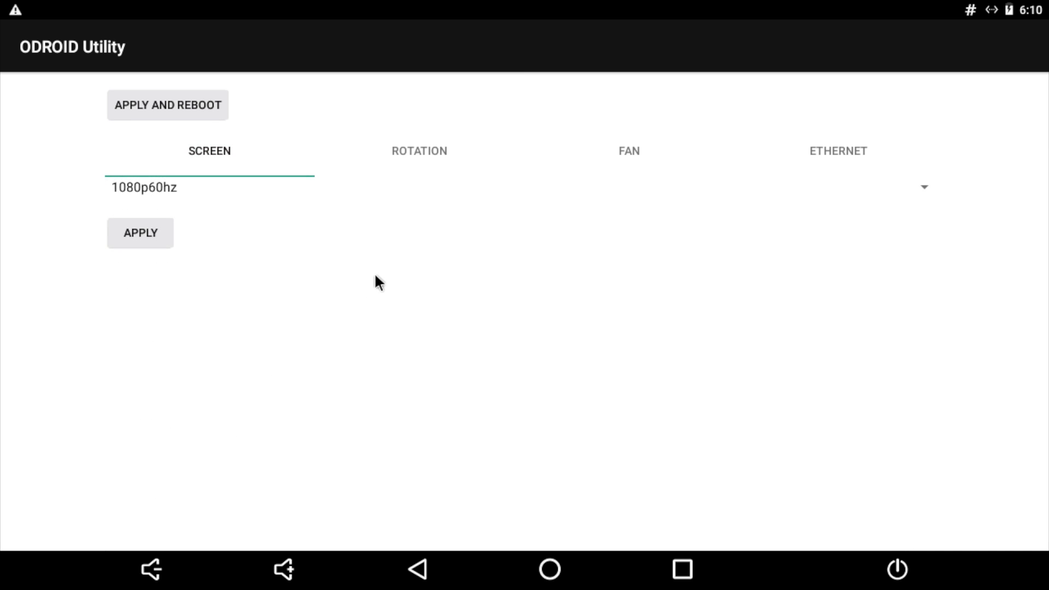
Step: Review the fan settings, apply the current fan speed, and view the Ethernet IP settings
click(644, 152)
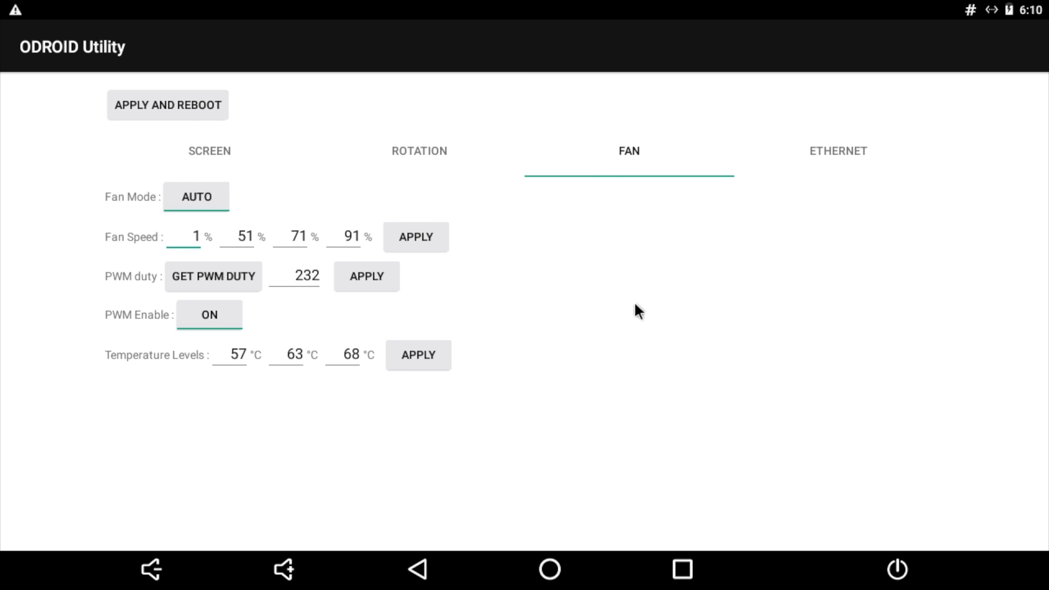
click(435, 234)
click(854, 162)
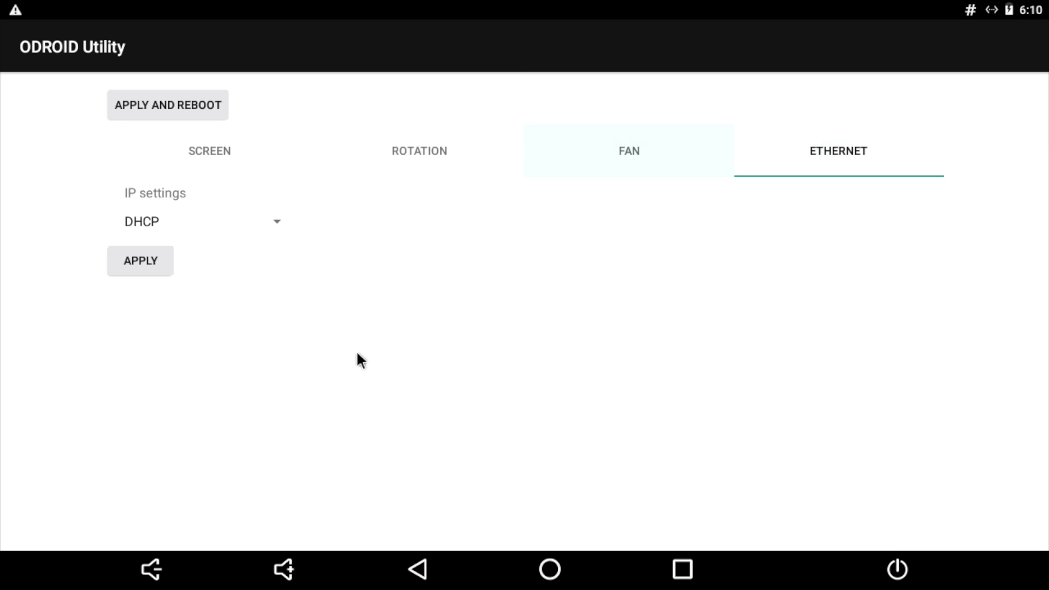
Step: Back in the screen settings, confirm 1080p60hz and apply the resolution
click(222, 151)
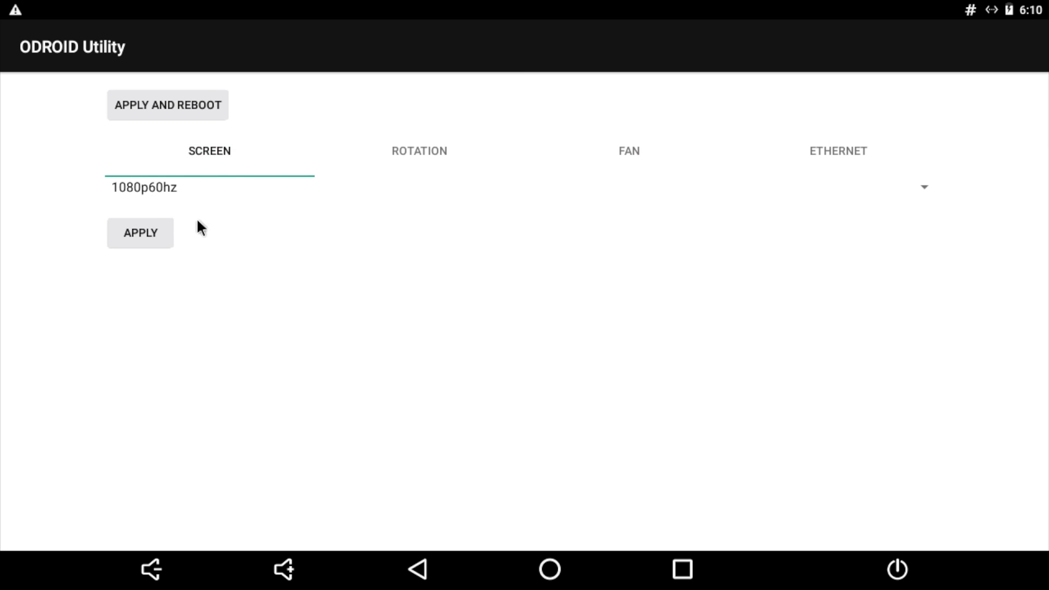
click(150, 185)
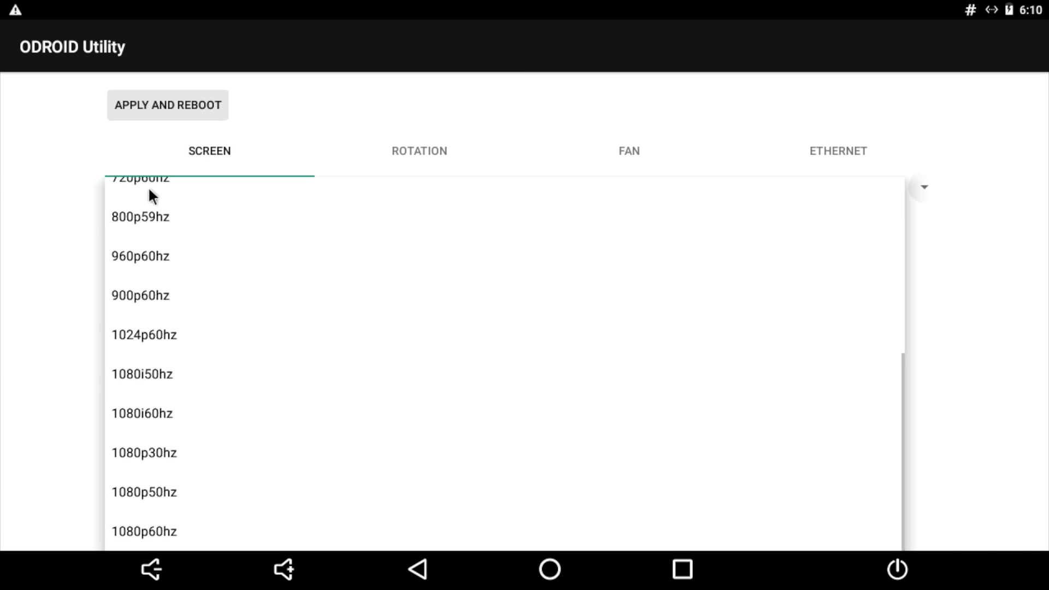
click(130, 528)
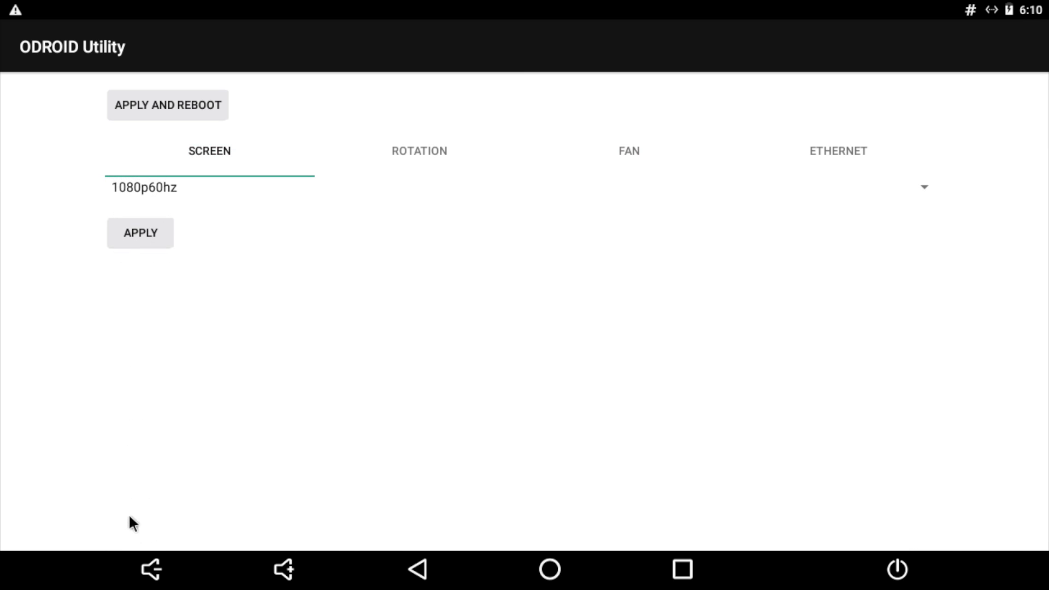
click(123, 232)
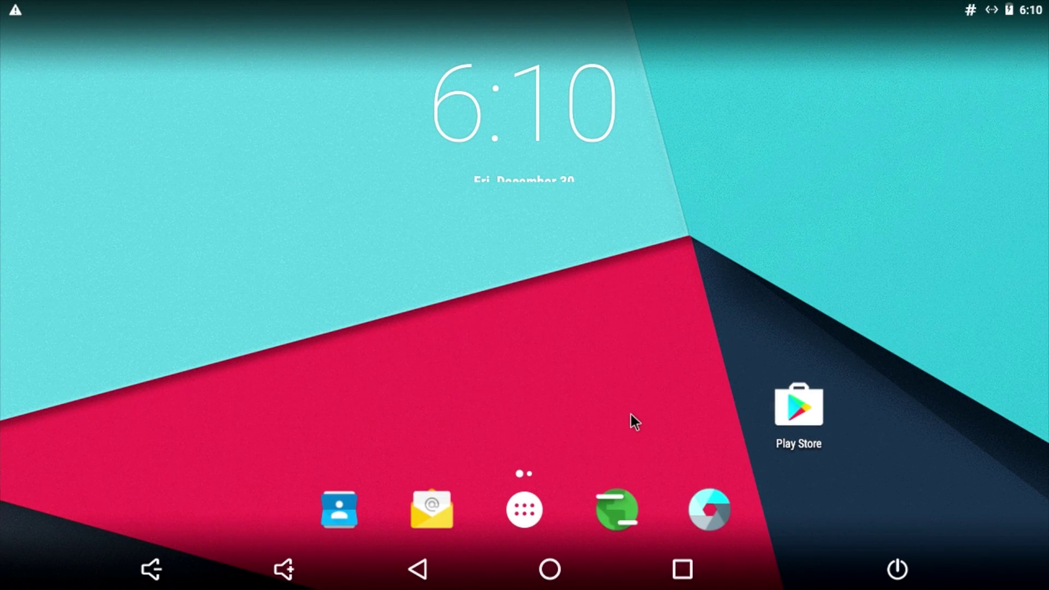
Step: Restart the device from the power options menu
click(906, 573)
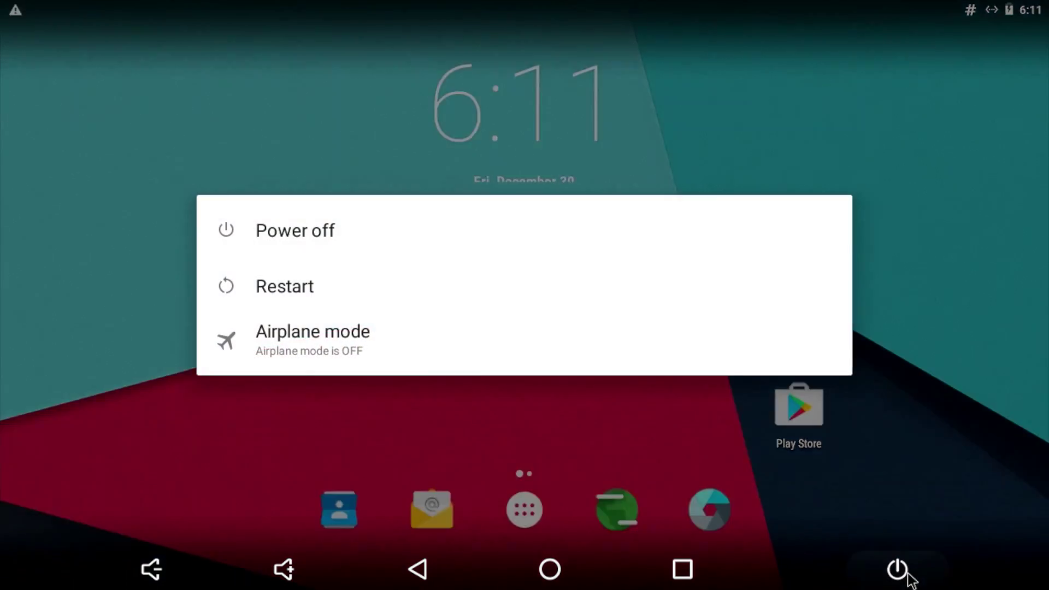
click(284, 289)
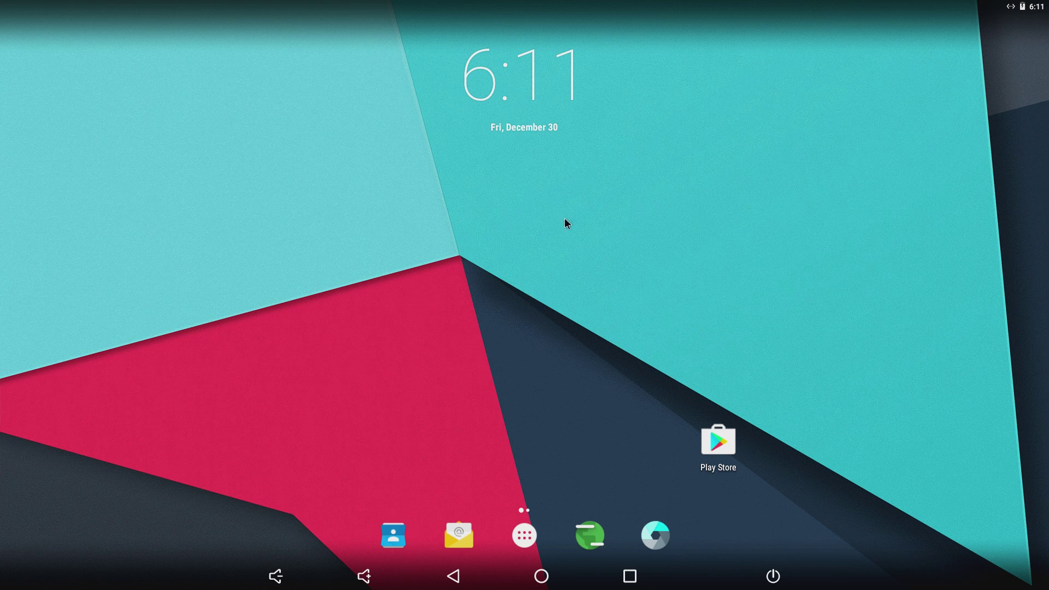
Step: Join the TRENDnet652 network from the Wi-Fi tile in quick settings
click(687, 5)
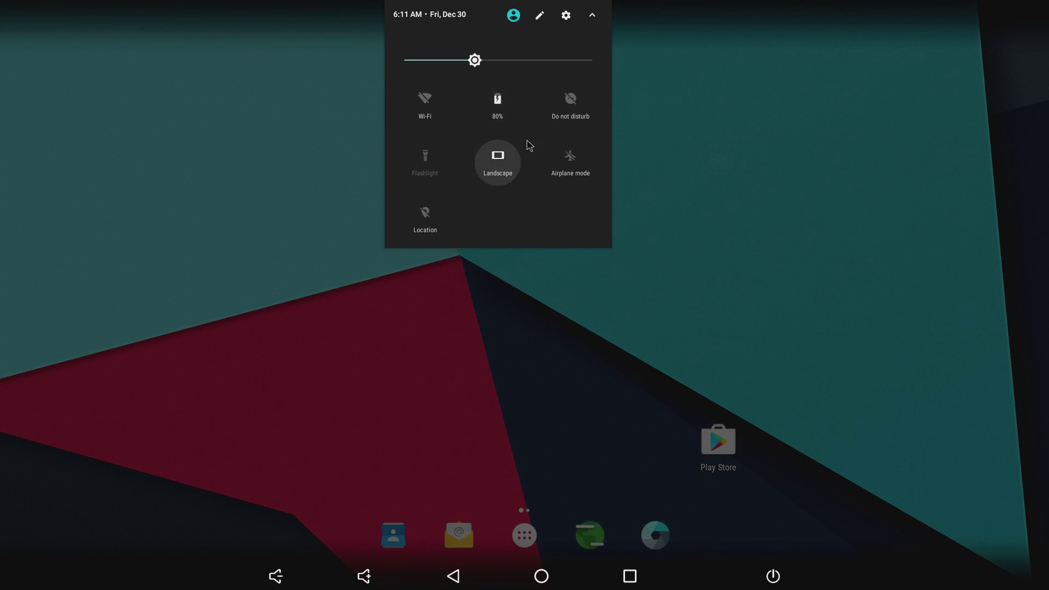
click(720, 123)
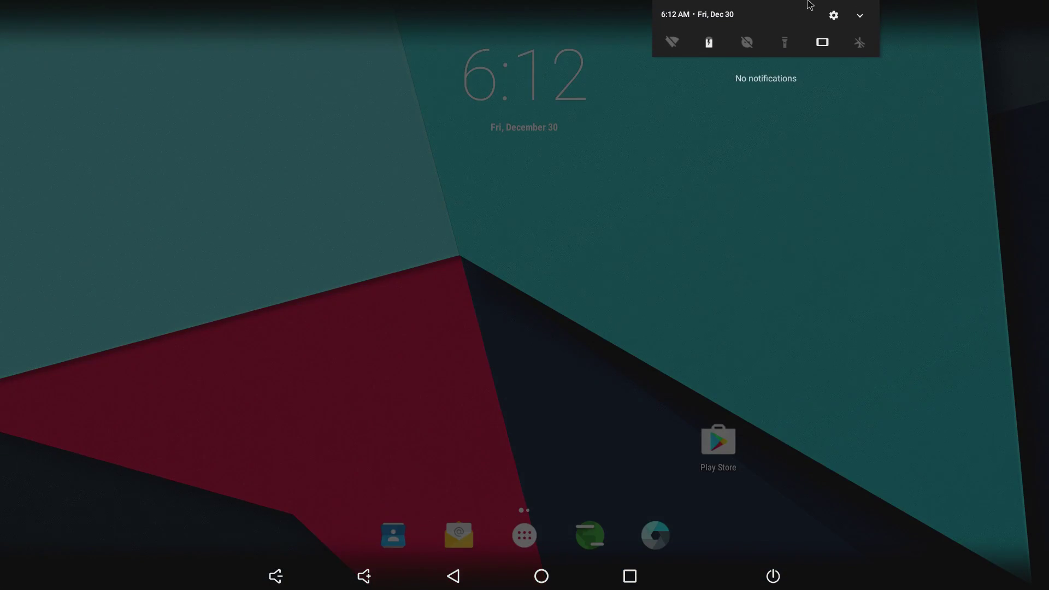
drag(808, 5, 806, 107)
click(690, 106)
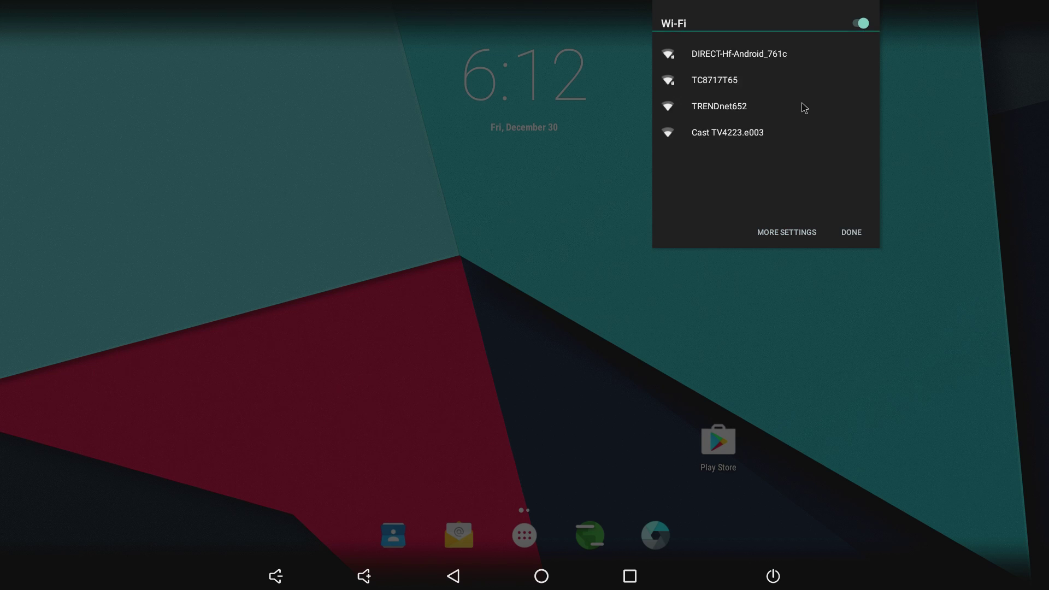
click(736, 107)
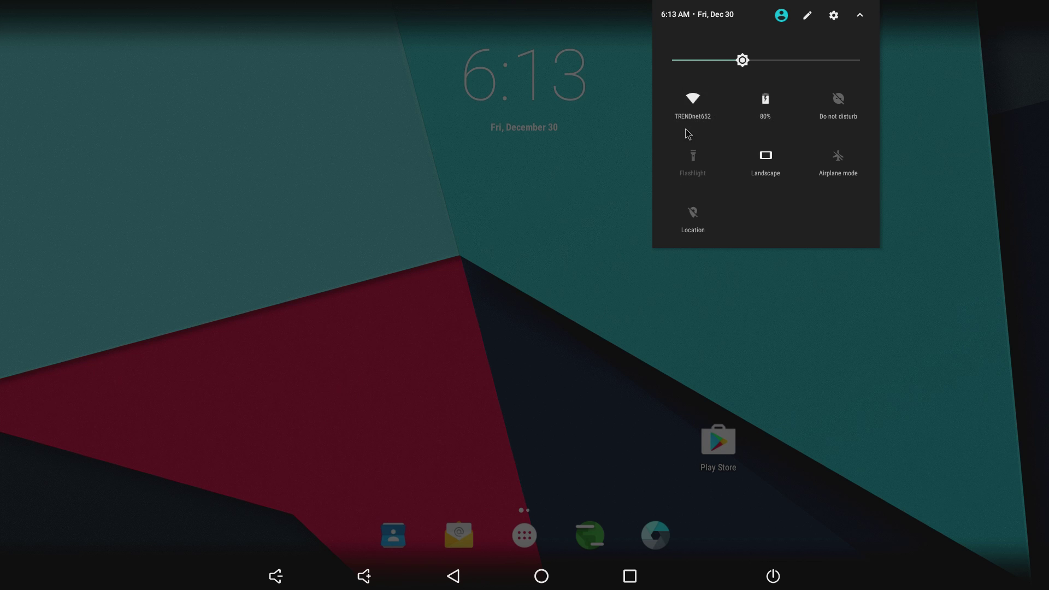
Step: Scroll through the Play Store Apps & Games listings, then return to the home screen
click(605, 269)
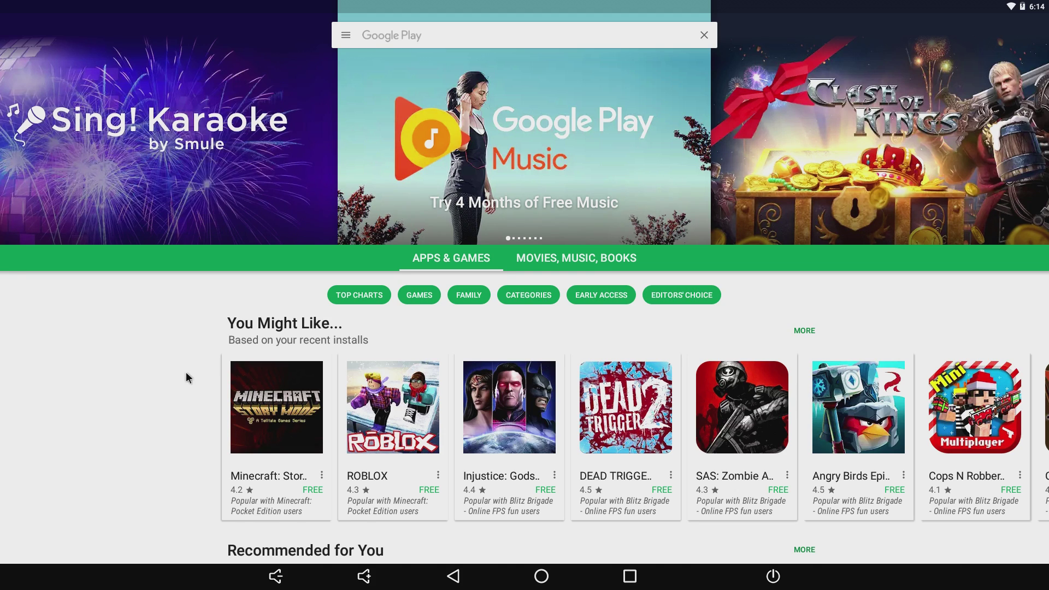
scroll(186, 374, down, 10)
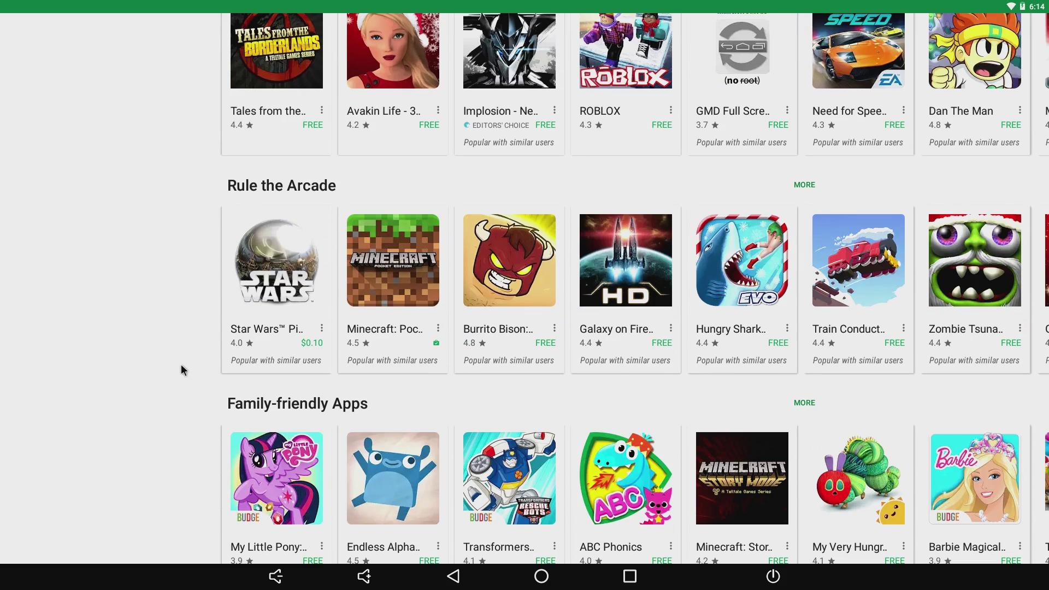
scroll(182, 361, down, 5)
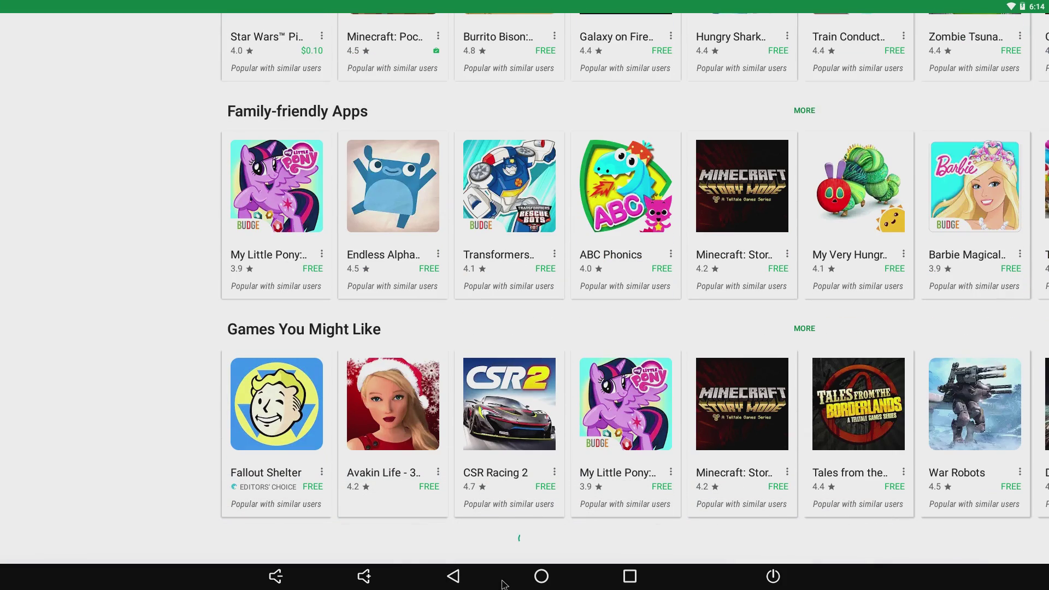
click(541, 576)
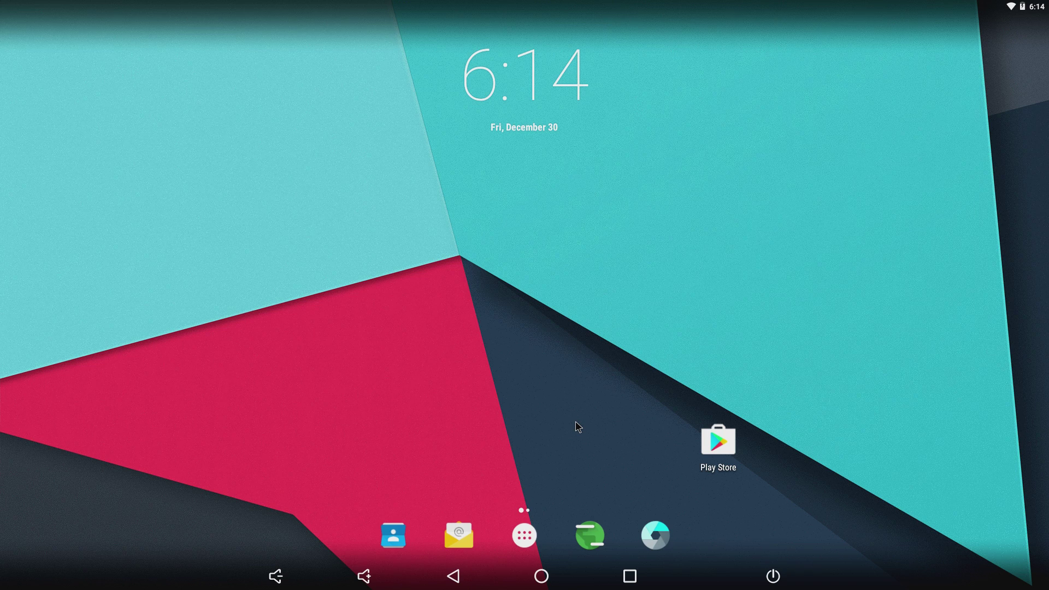